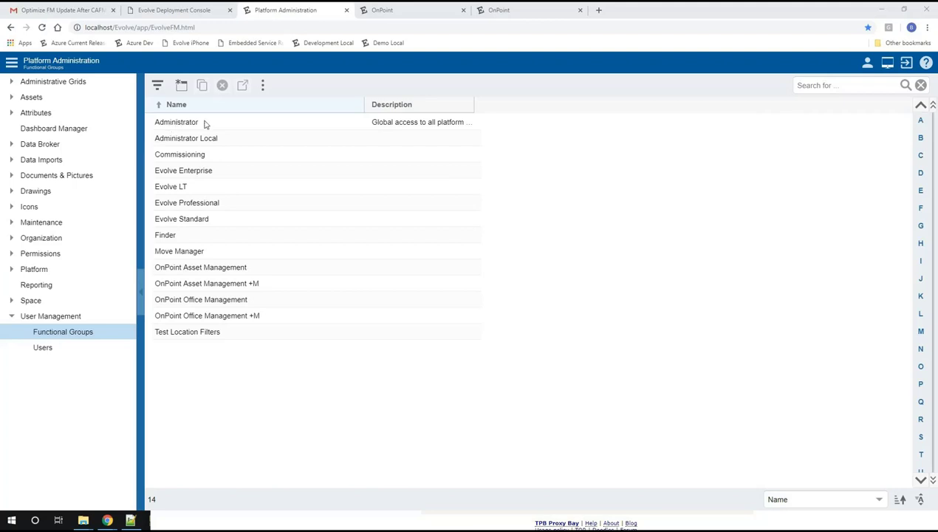
click(206, 124)
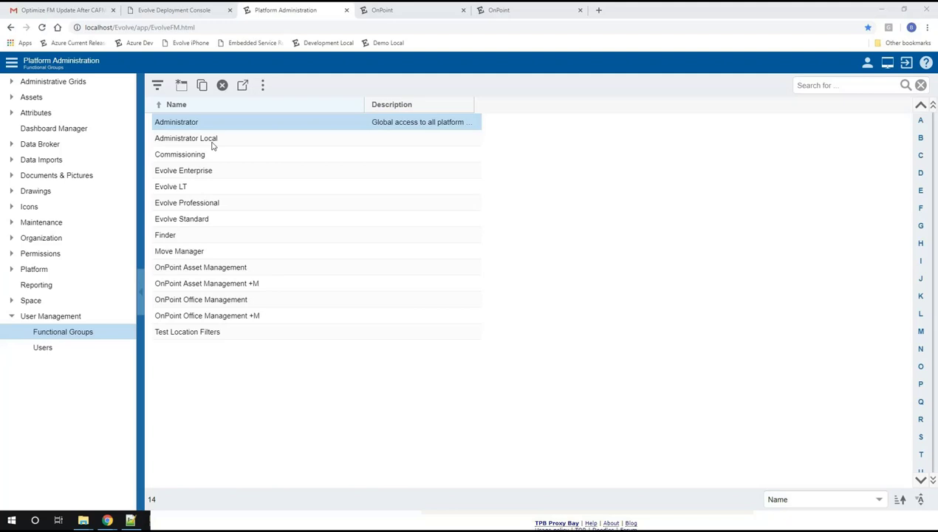
click(11, 63)
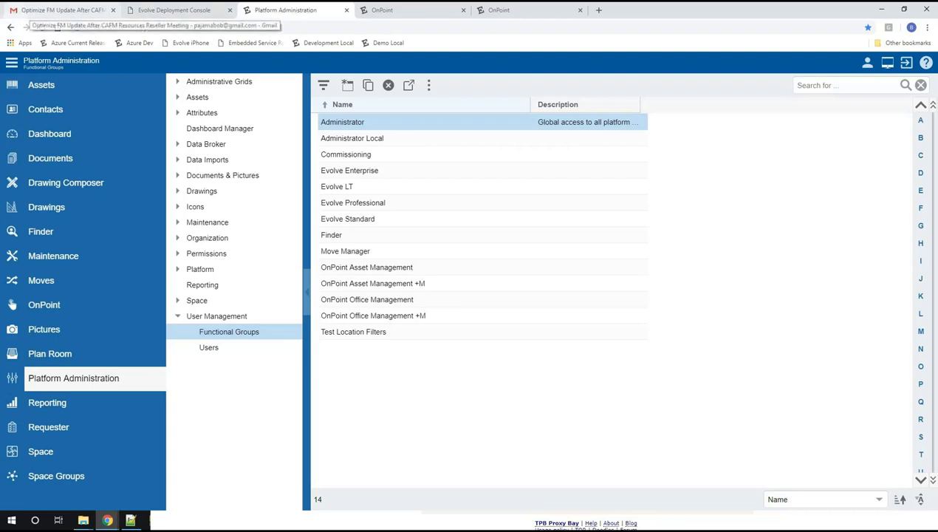
click(11, 63)
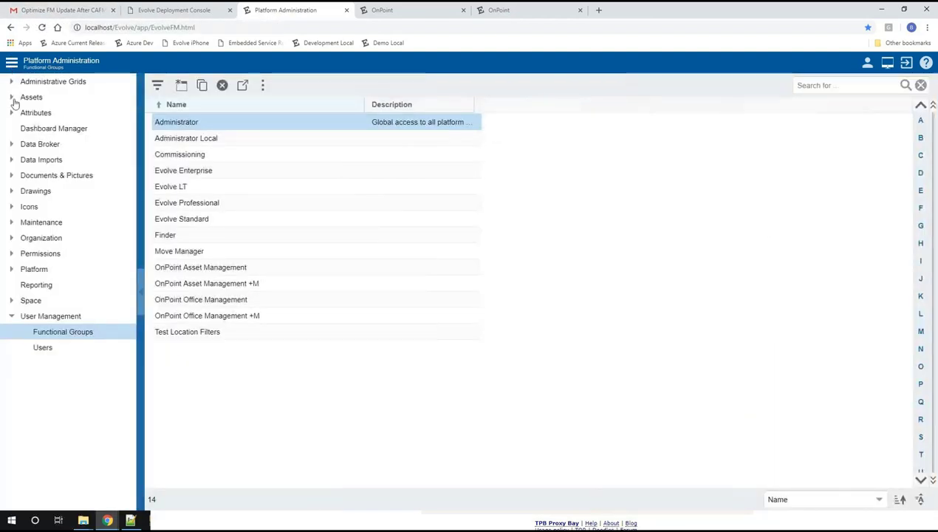
Step: Show the Users list sorted by functional group in descending order
click(54, 352)
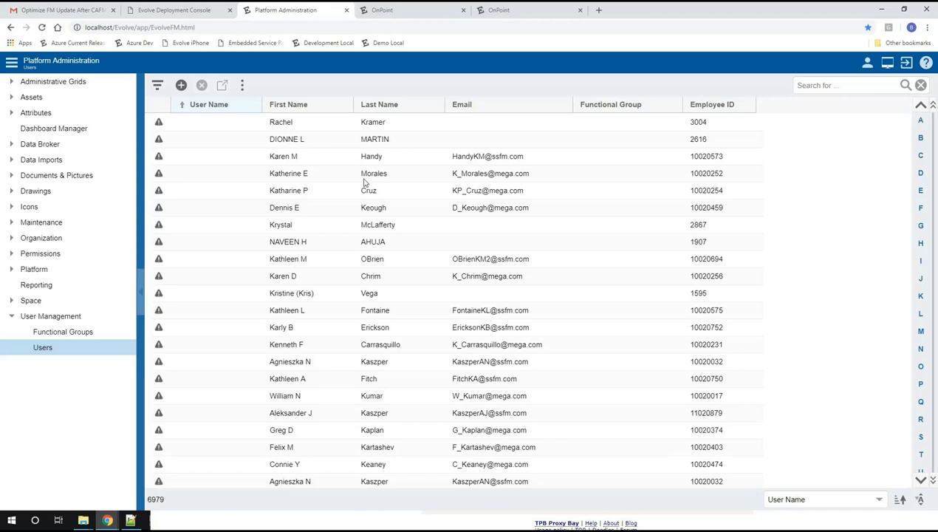
click(620, 108)
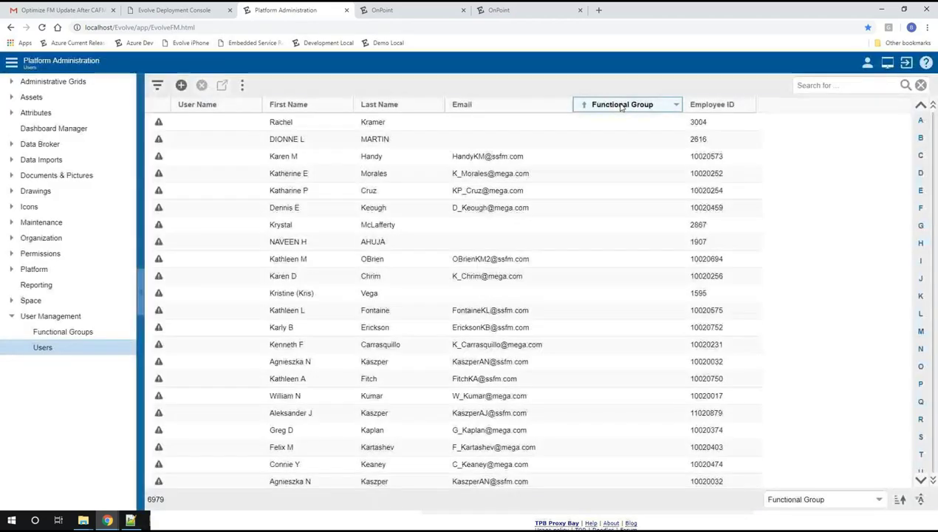
click(621, 107)
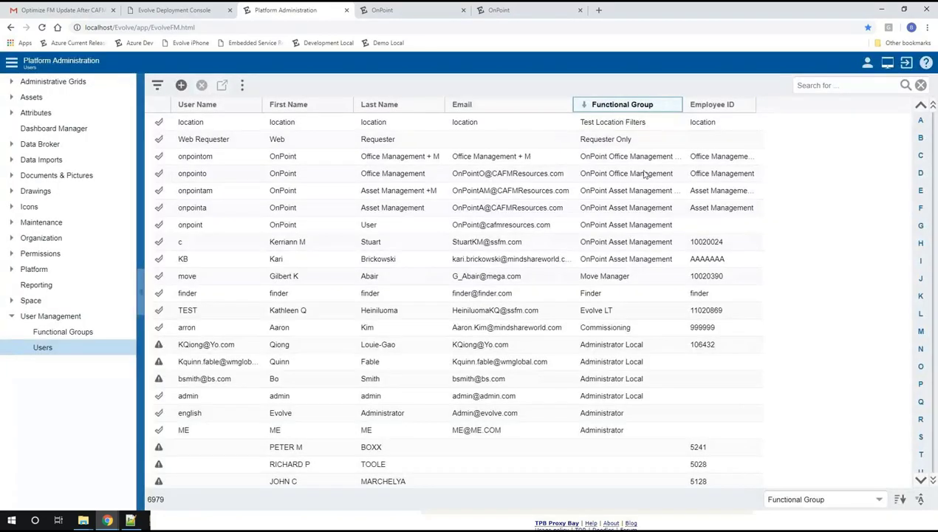
Step: Create a functional group named Test Group with Disable Desktop left off and save it
click(645, 163)
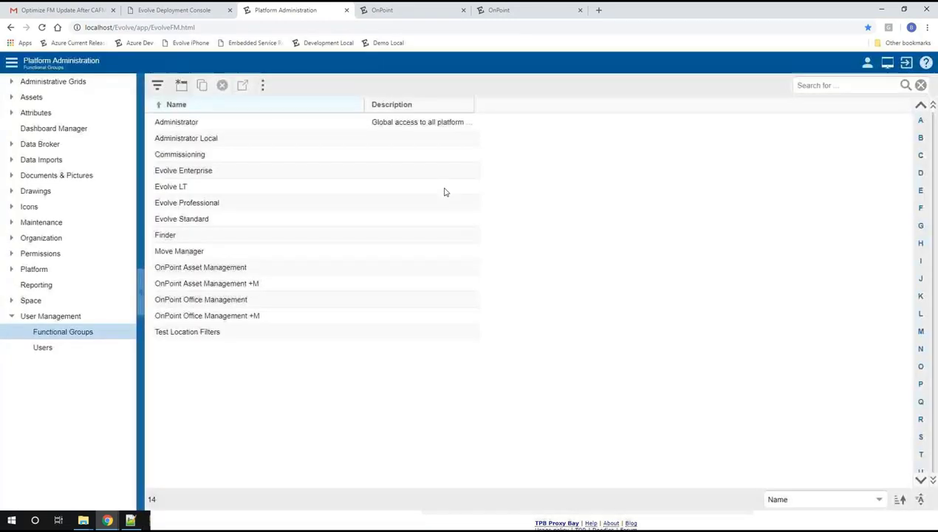
click(181, 86)
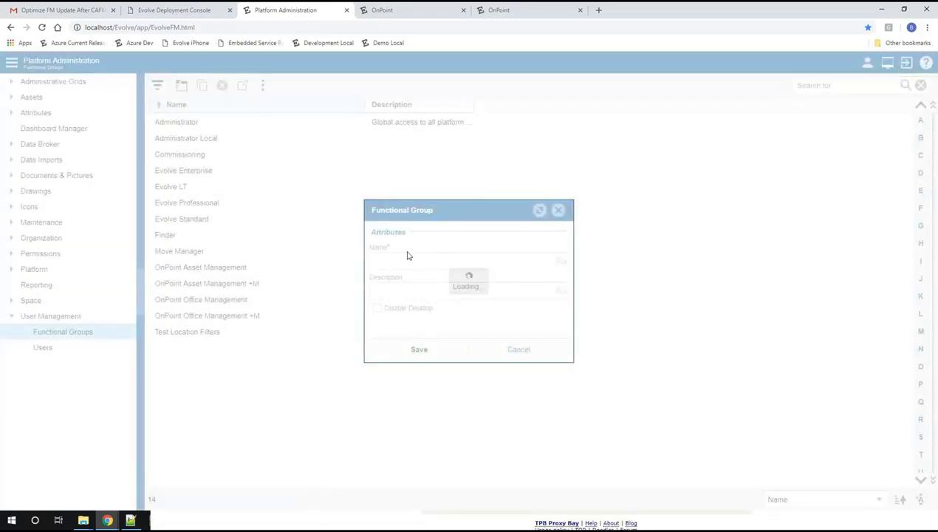
click(402, 263)
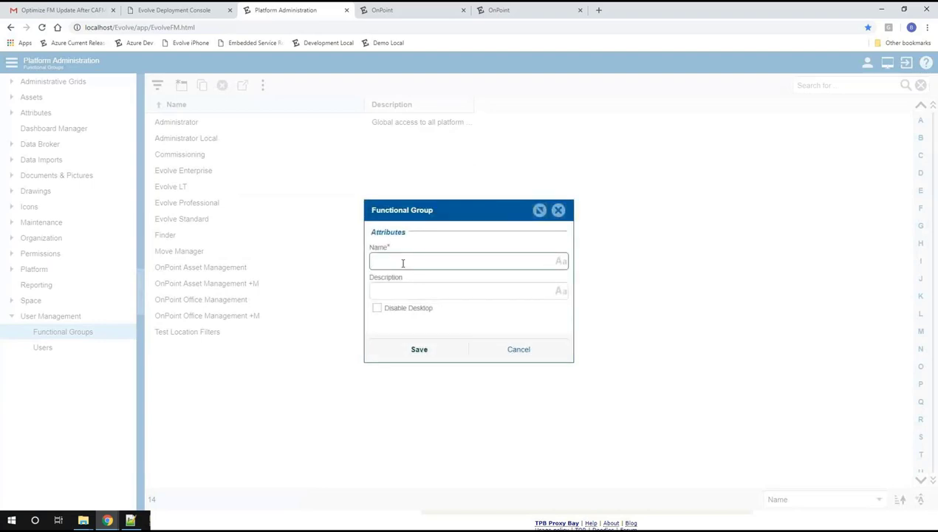
text(Test Group)
click(401, 288)
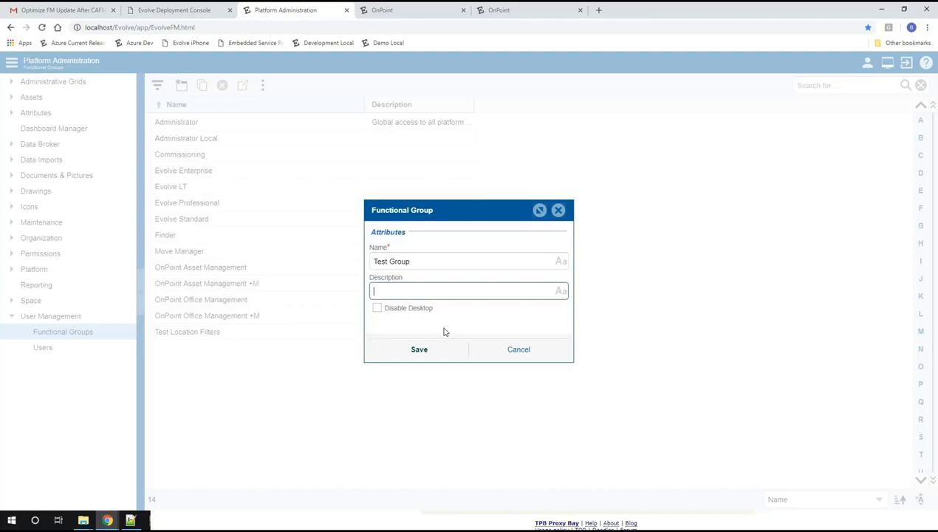
click(384, 312)
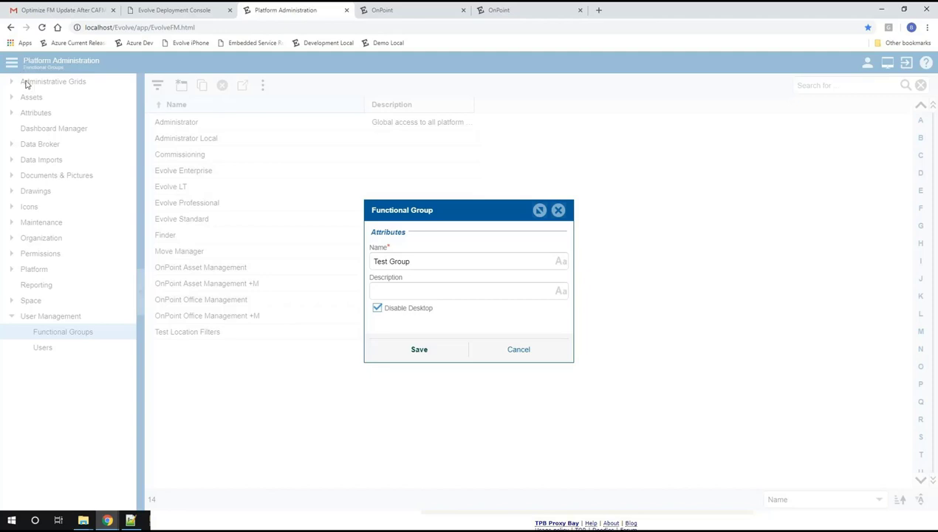
click(377, 309)
click(419, 351)
Step: Bring up the user selection from the Users list and open the form for creating a new user
click(39, 349)
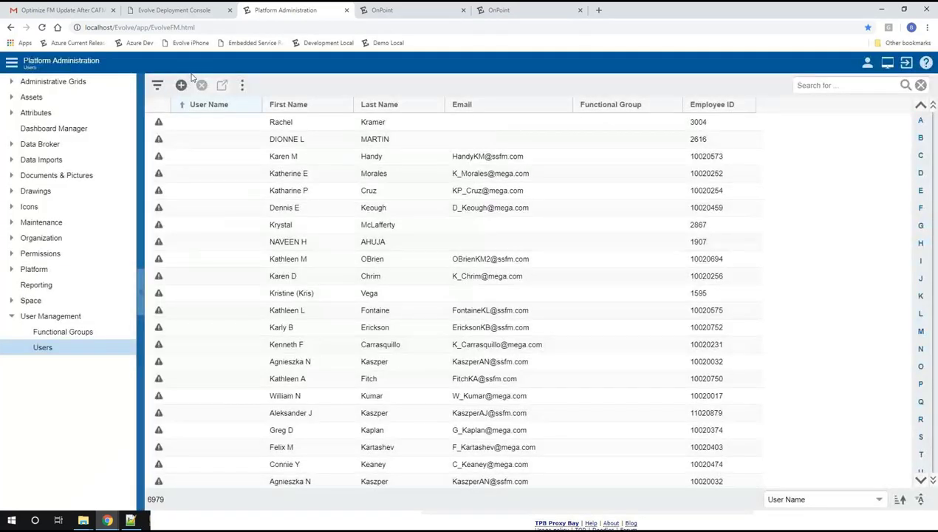
click(182, 85)
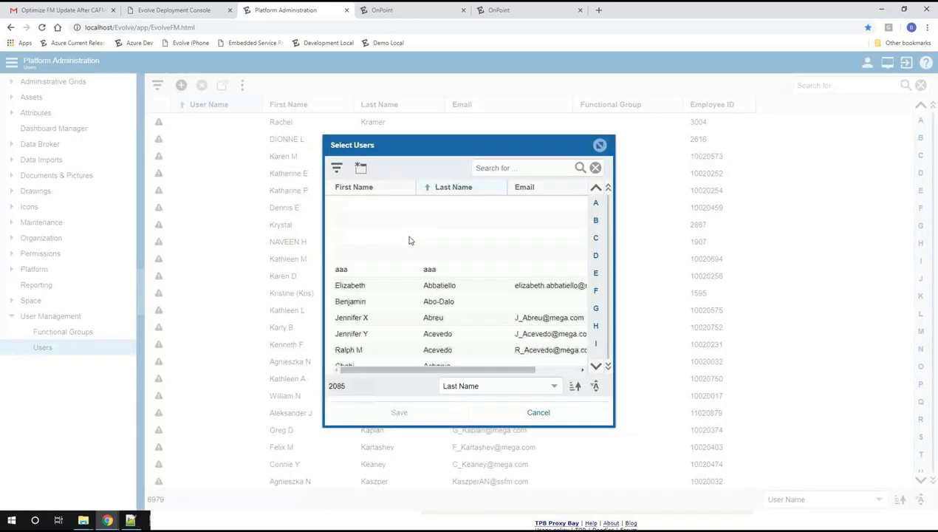
click(360, 169)
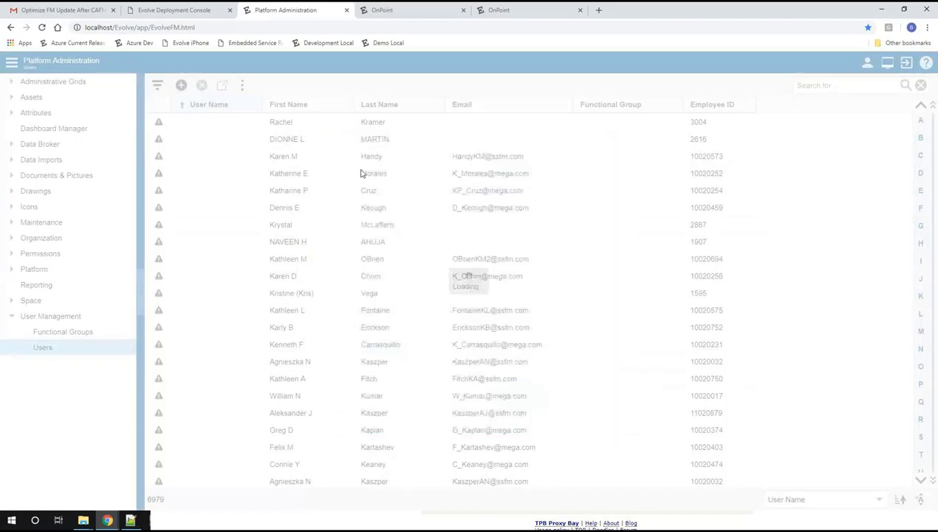
click(427, 212)
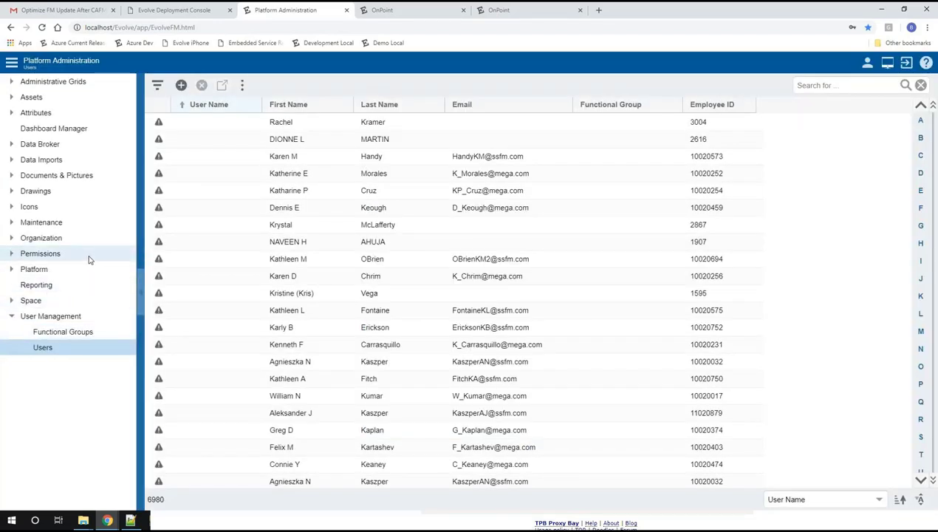
Step: Open the module permissions for Test Group and enable the Dashboard module, expanding its entries
click(12, 254)
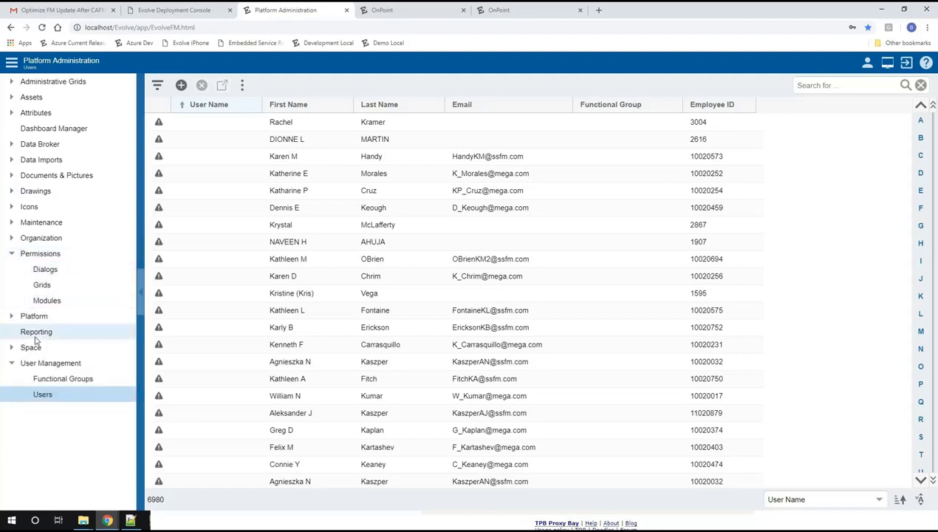
click(46, 300)
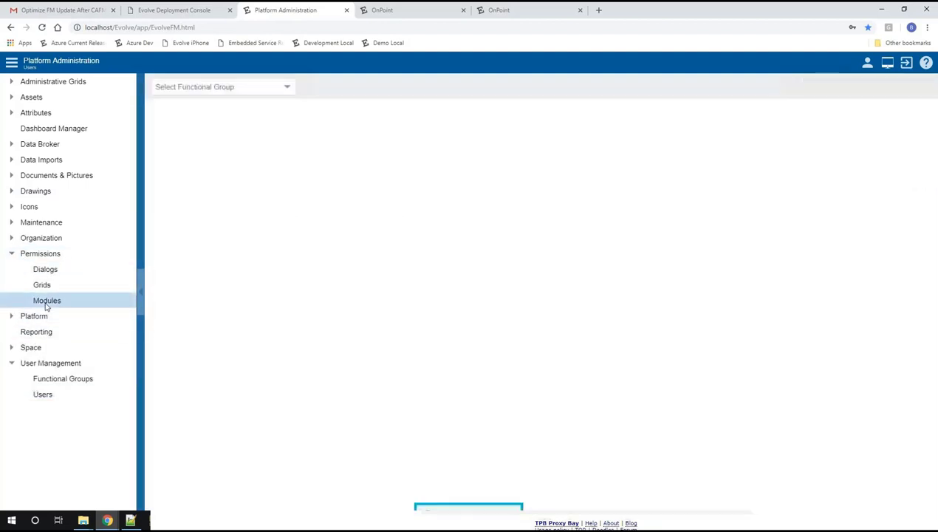
click(288, 87)
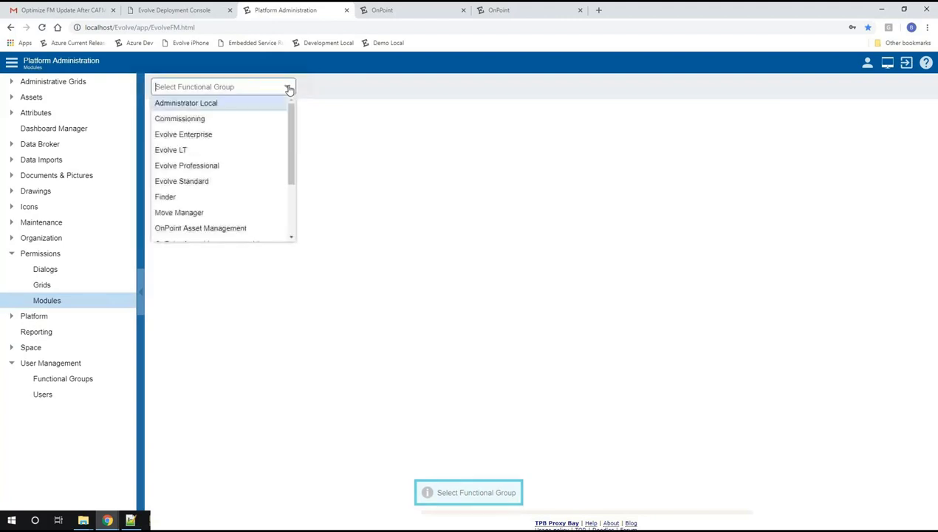
drag(292, 124, 291, 198)
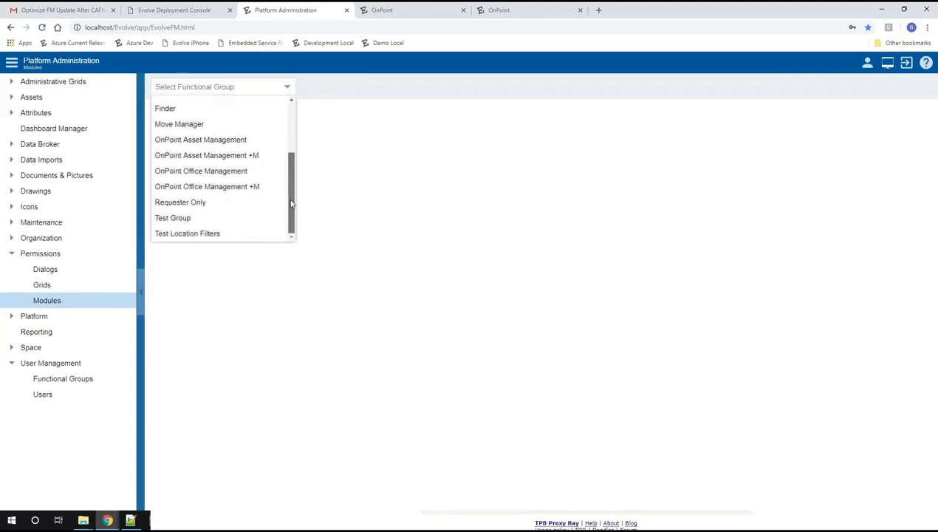
click(224, 222)
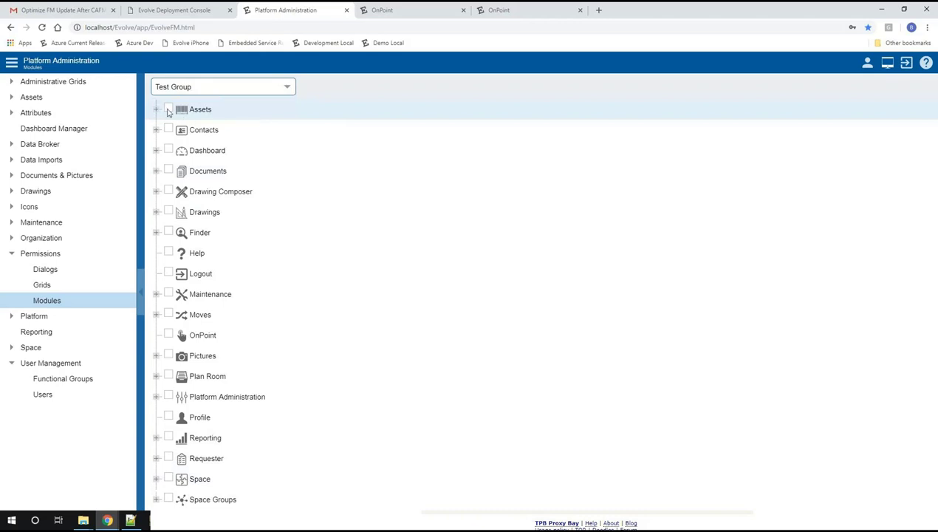
click(167, 151)
click(157, 151)
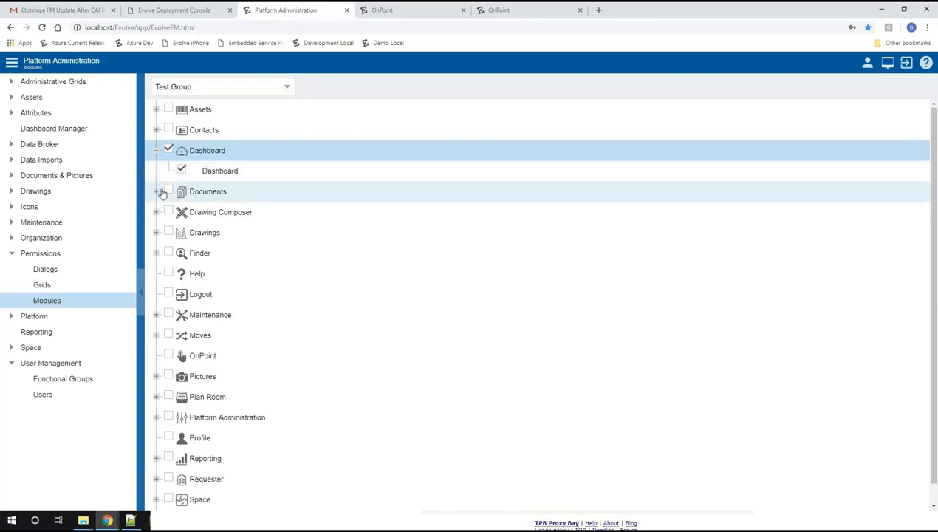
Step: Enable Drawing Viewer with all its functions under the Drawings module
click(157, 233)
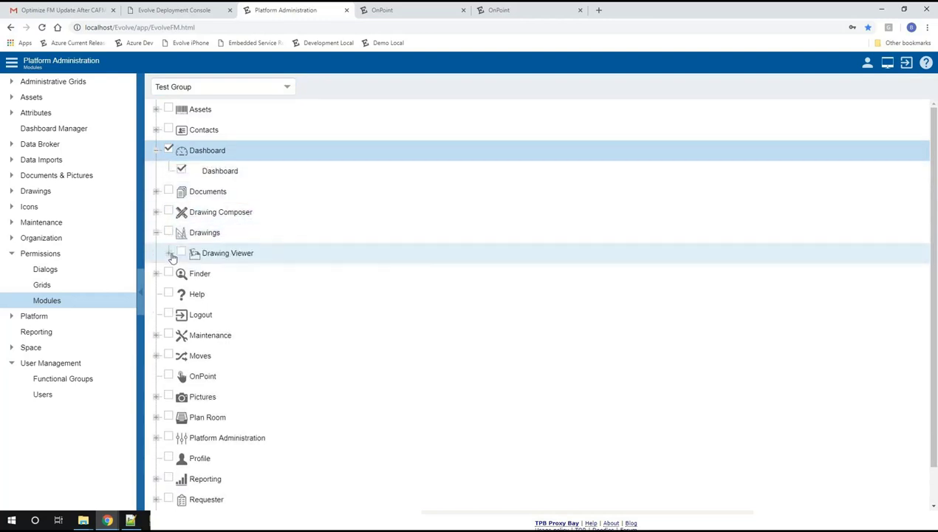
click(169, 253)
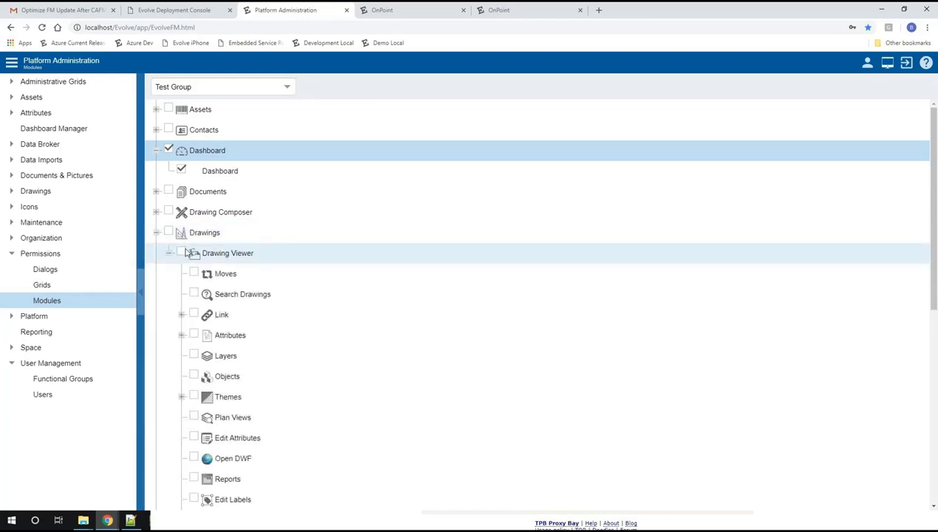
click(181, 253)
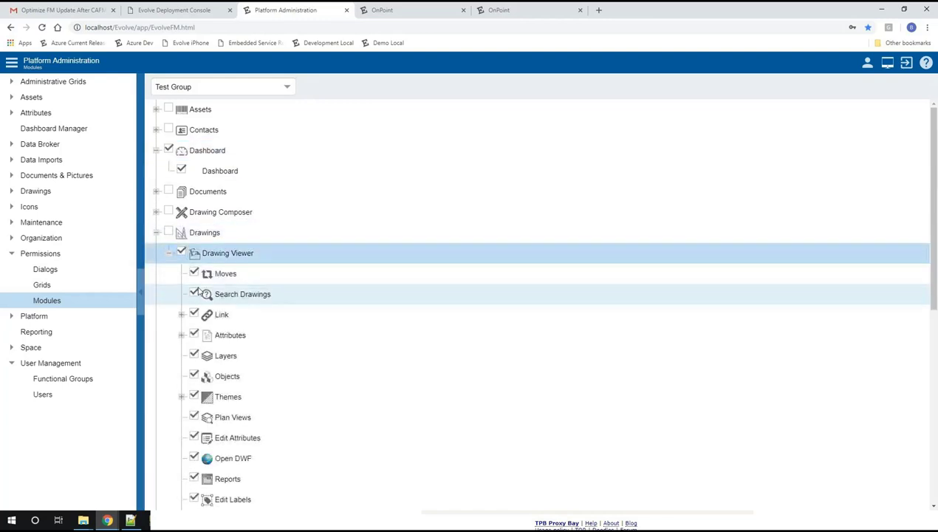
Step: Remove the Moves, Link, Themes, Plan Views and Edit Attributes permissions from Drawing Viewer
click(193, 273)
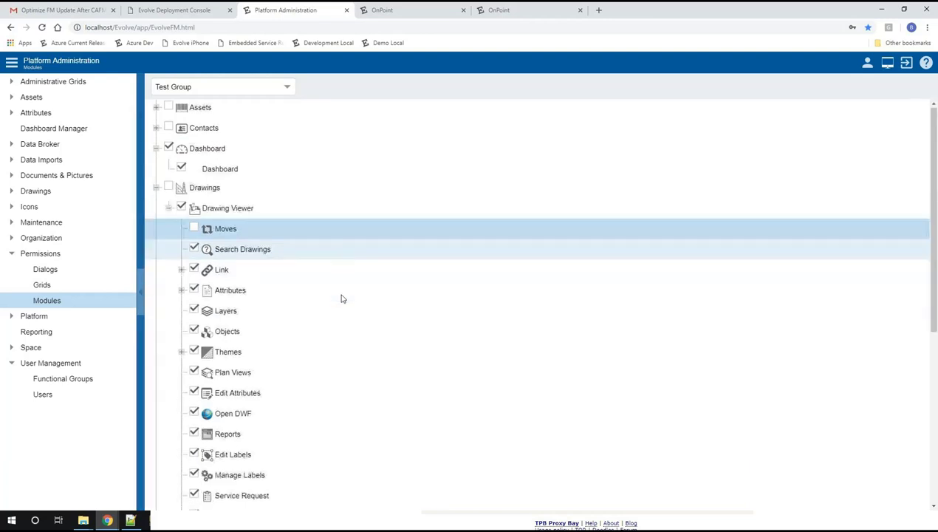
scroll(340, 297, down, 1)
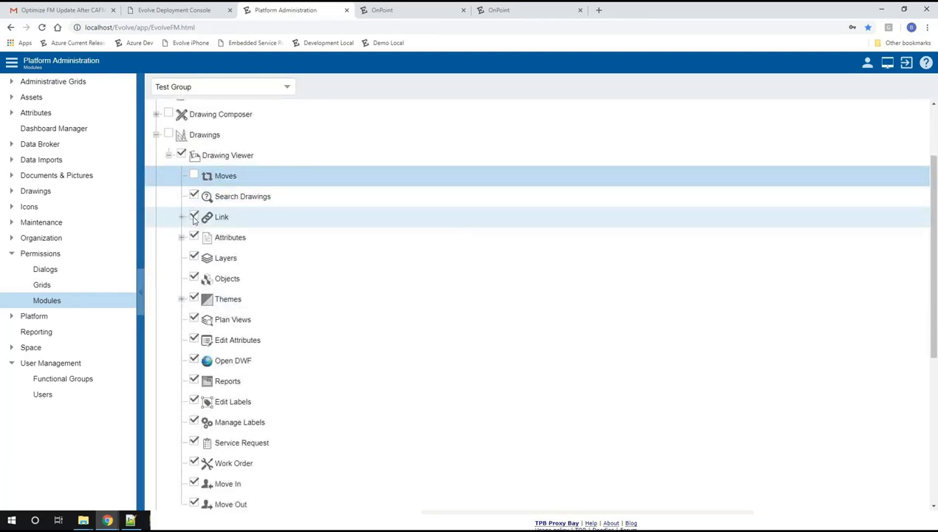
click(195, 218)
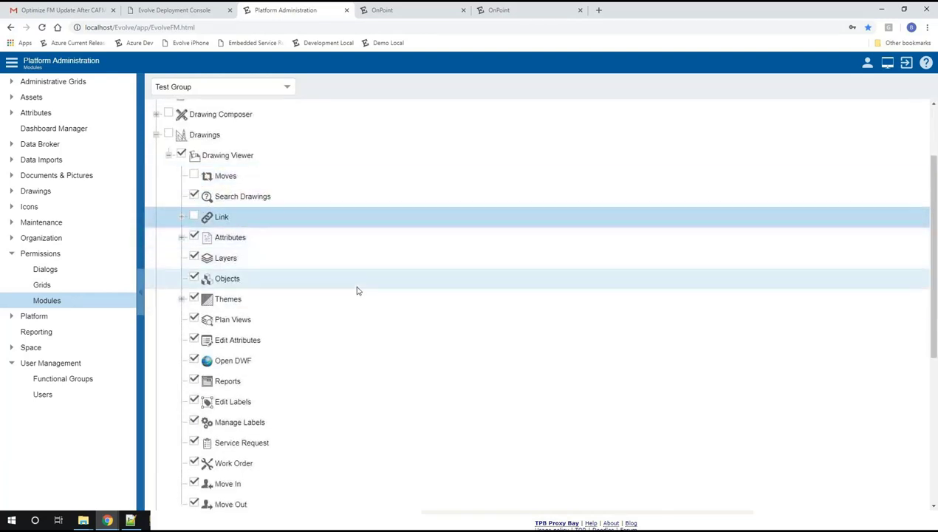
click(194, 299)
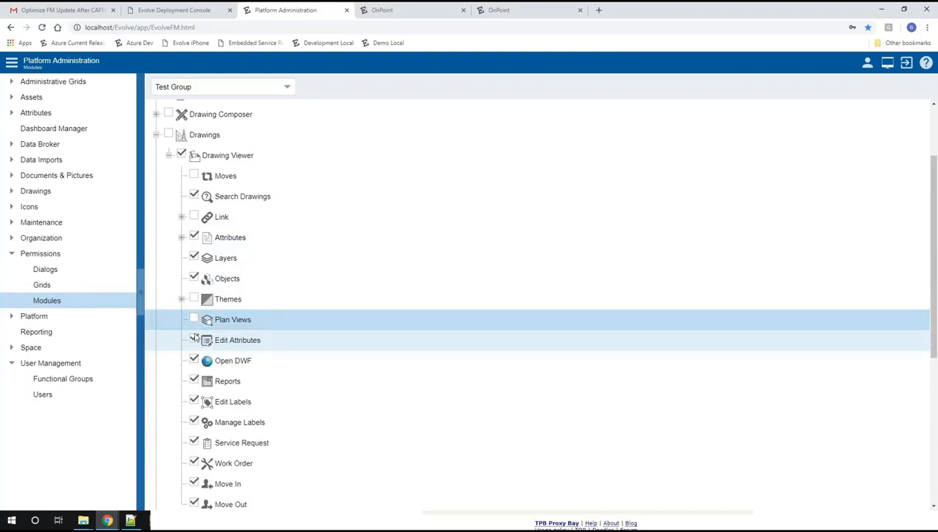
click(195, 339)
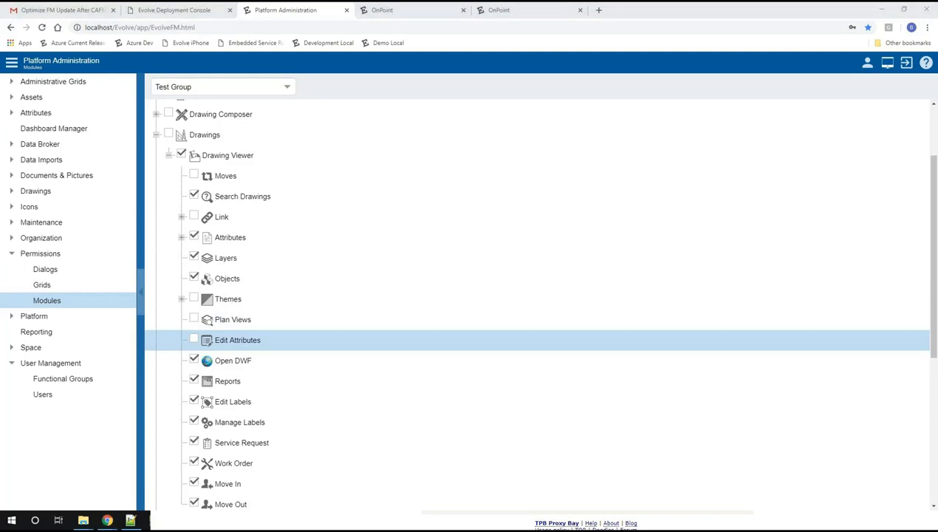
Step: Remove the Open DWF, Reports, Edit Labels, Manage Labels, Service Request, Work Order, Move In and Move Out permissions from Drawing Viewer
scroll(195, 288, down, 2)
click(194, 263)
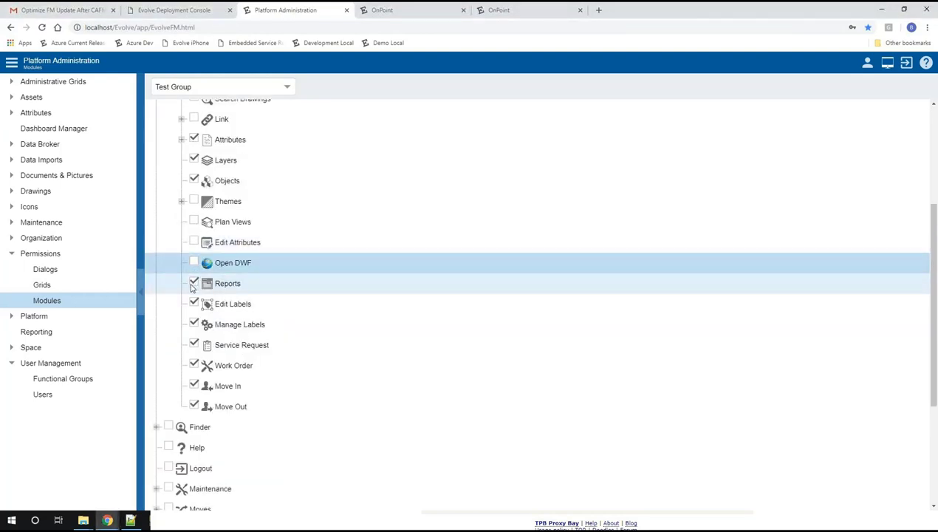
click(194, 284)
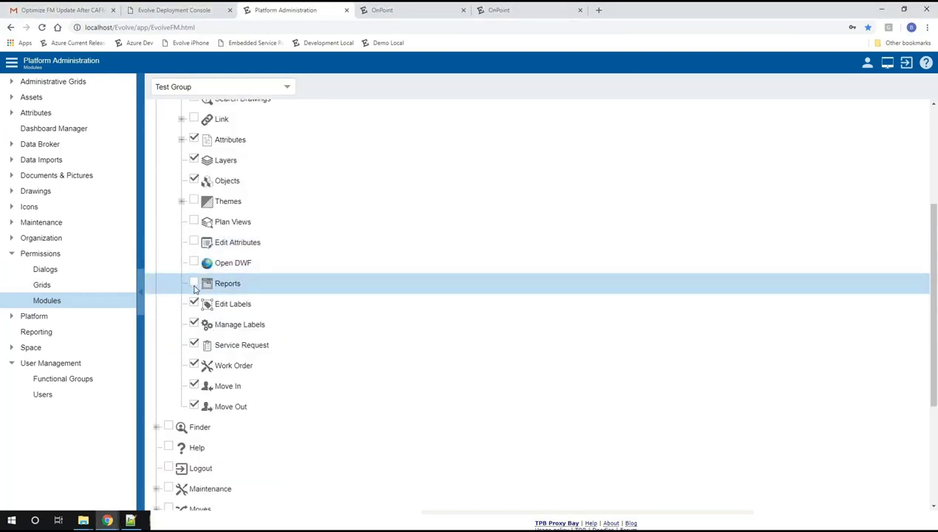
click(195, 305)
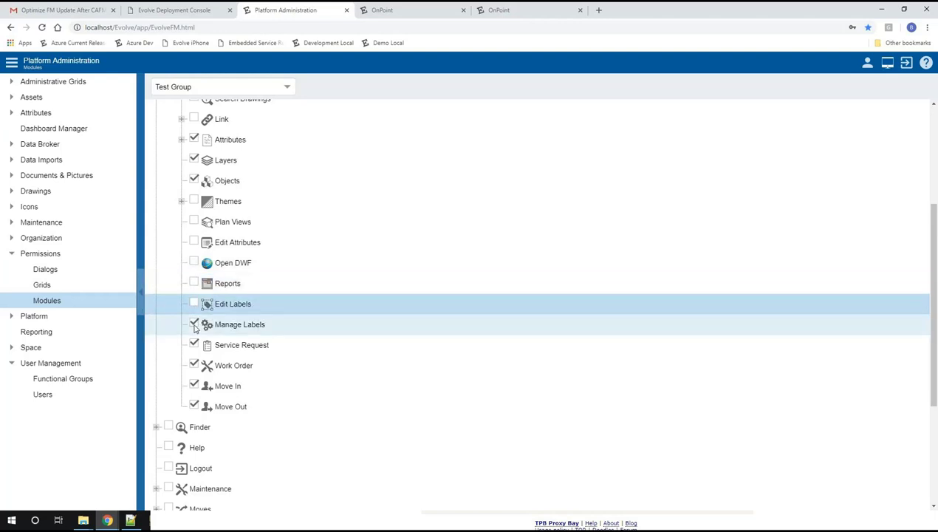
click(195, 325)
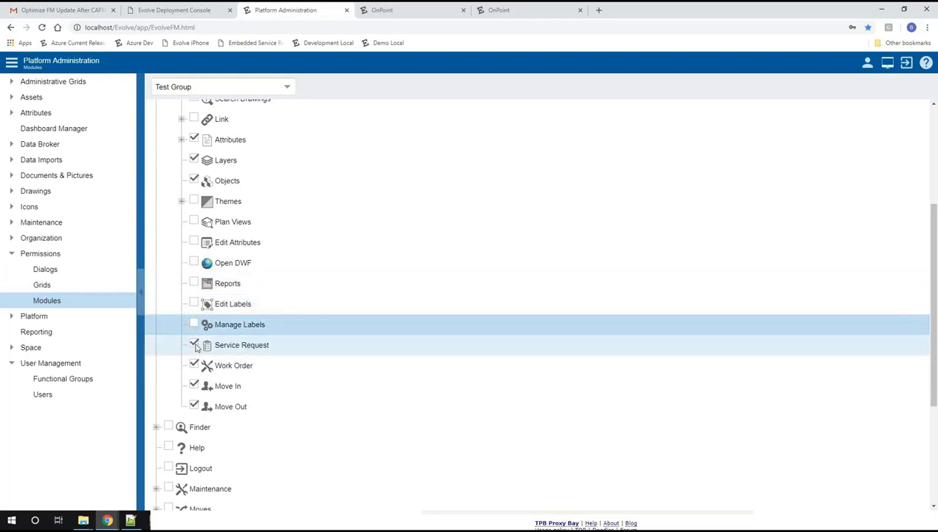
click(194, 345)
click(195, 365)
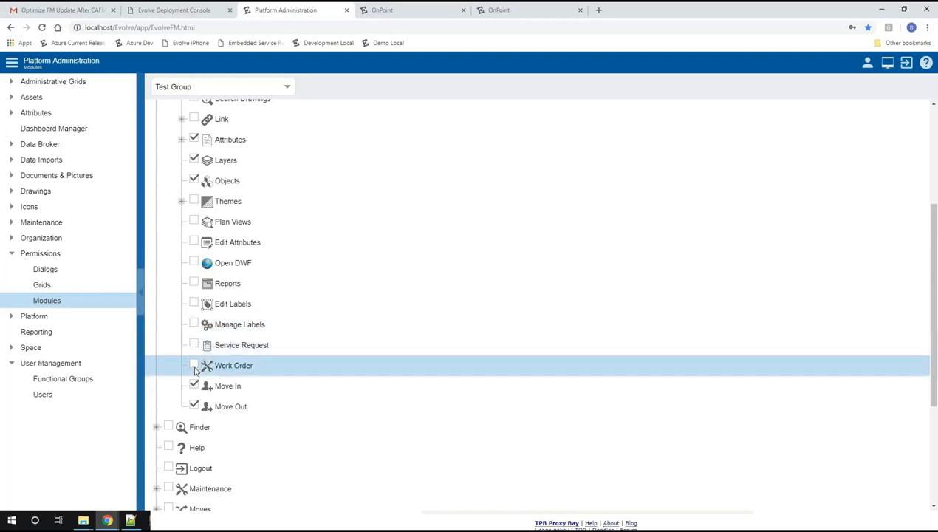
click(194, 386)
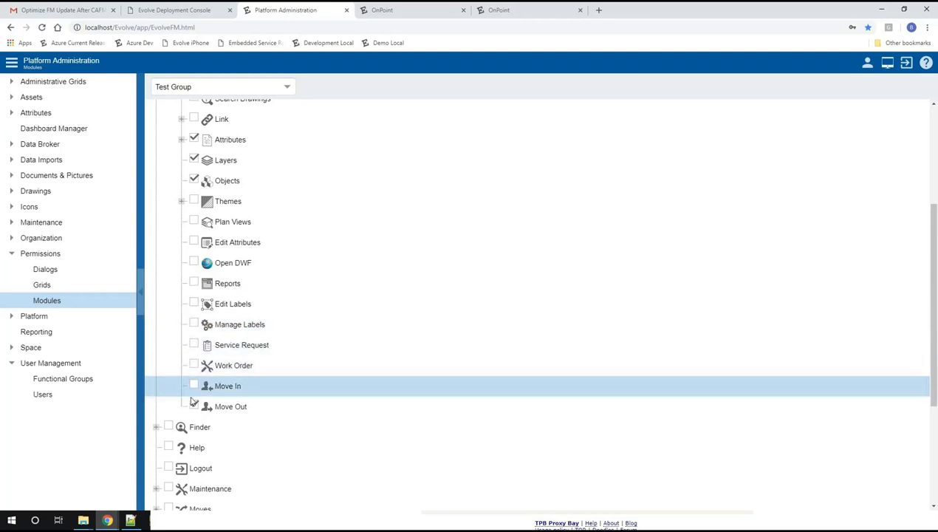
click(195, 407)
Step: Review Test Group's Drawing Viewer permissions, including the entries under Attributes, and the rest of the module list
scroll(336, 286, up, 3)
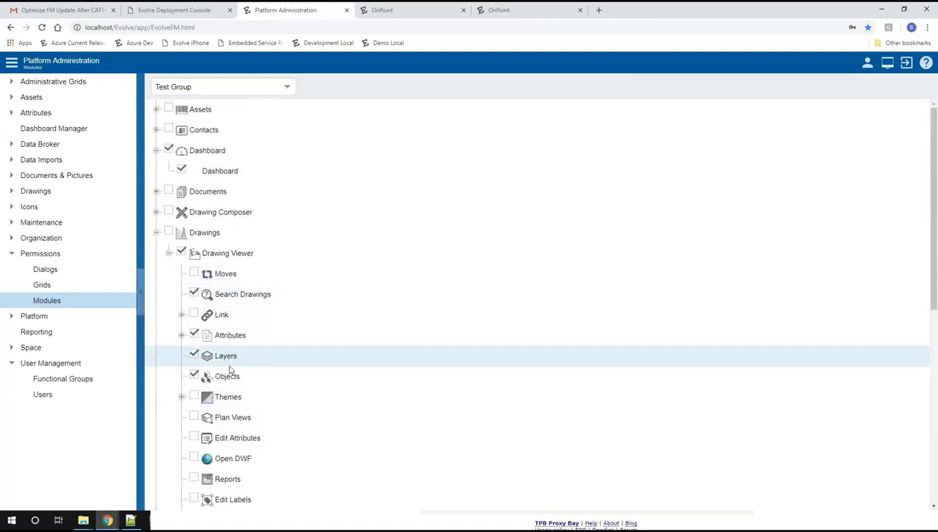
scroll(229, 369, down, 3)
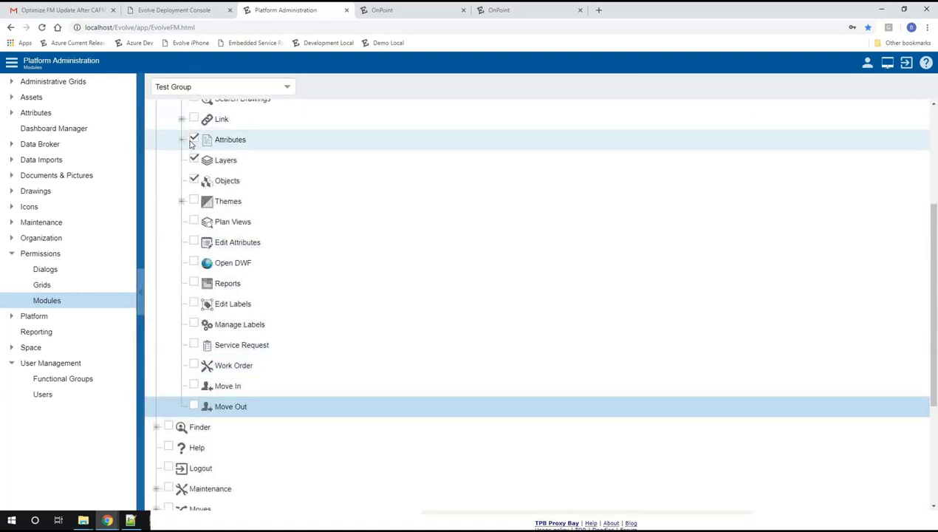
click(182, 140)
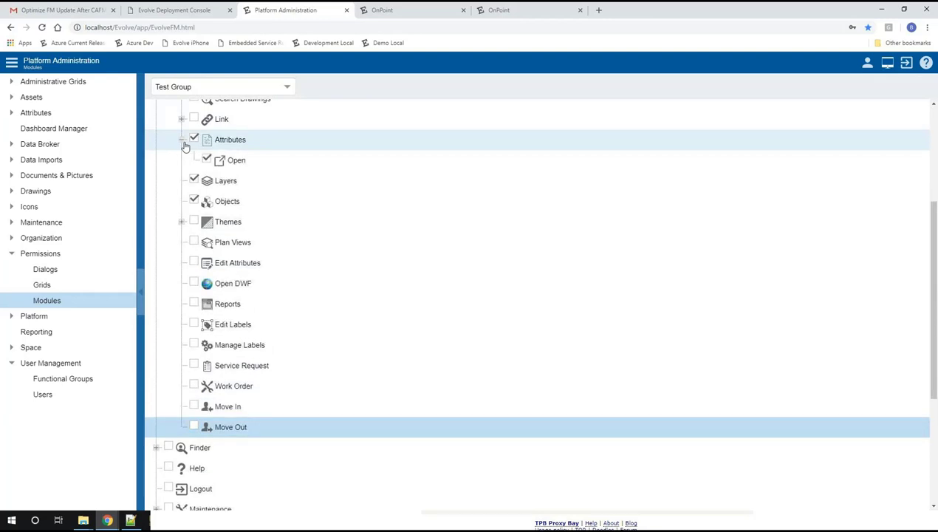
click(183, 142)
scroll(231, 379, down, 3)
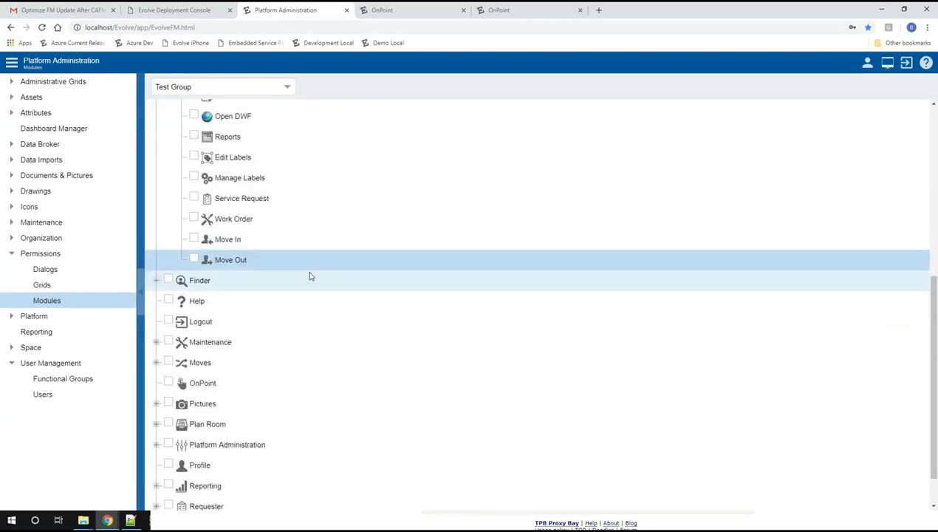
scroll(310, 276, up, 5)
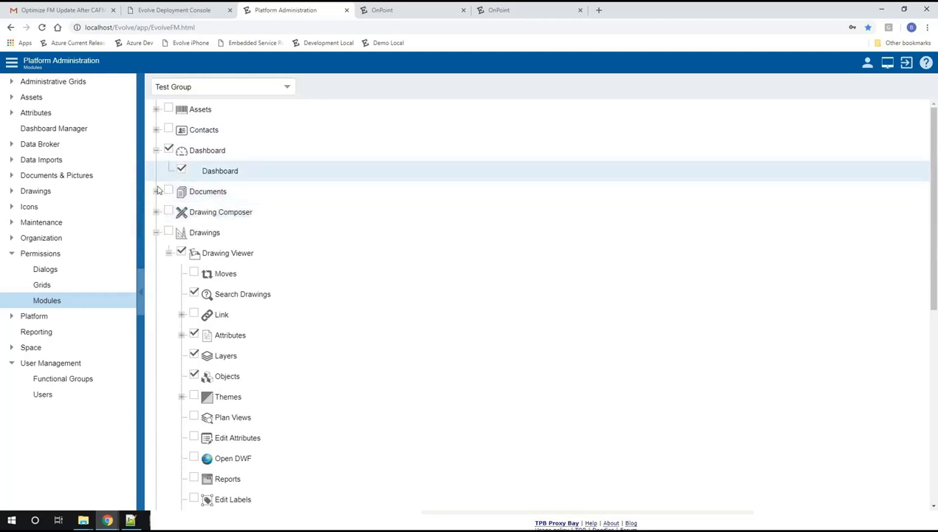
Step: Open the dialog permissions and load them for the functional group Test Group
click(70, 272)
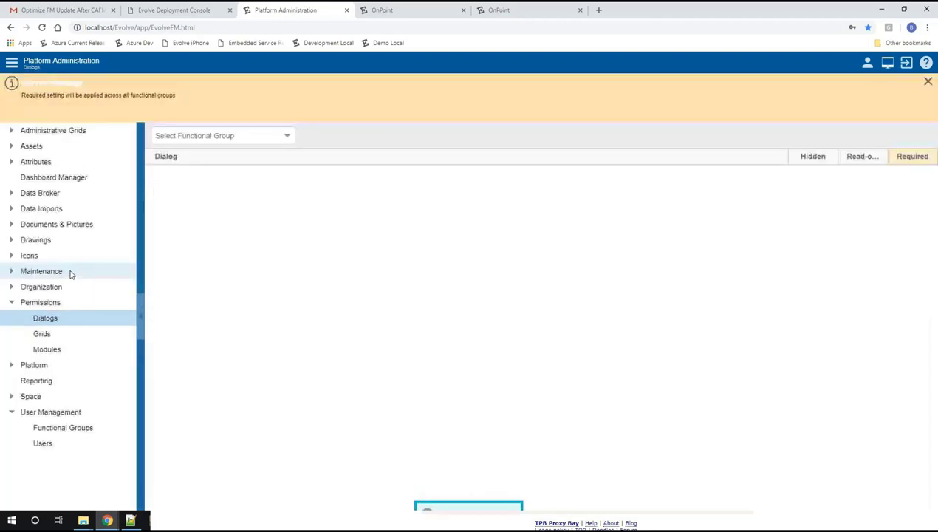
click(287, 138)
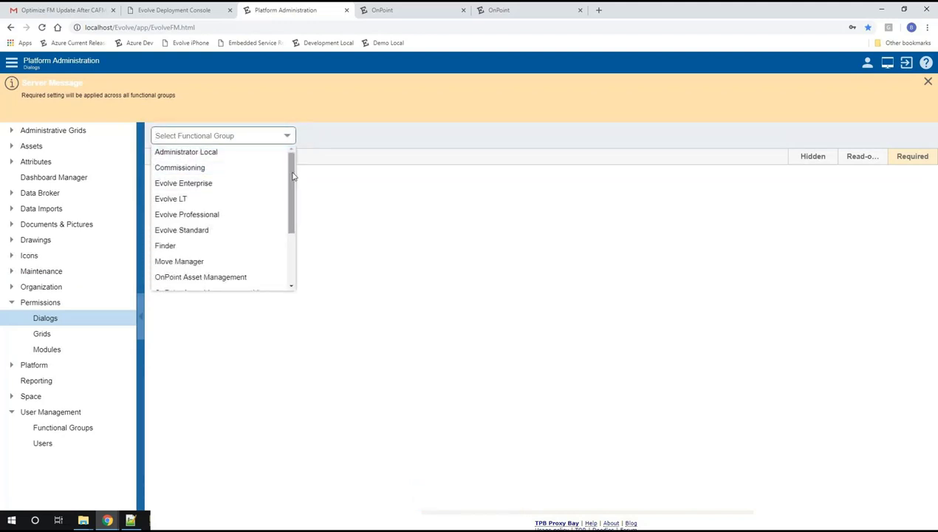
drag(288, 175, 294, 236)
click(212, 269)
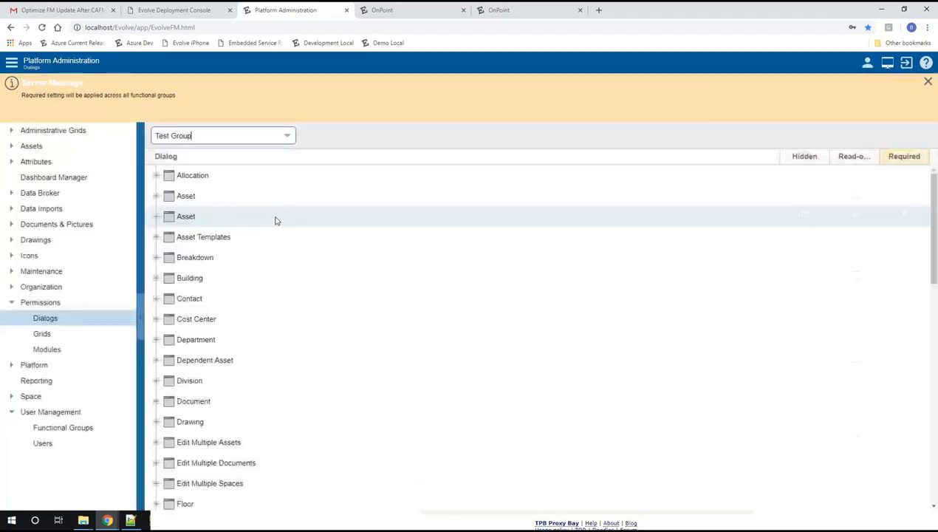
Step: Expand the first Asset dialog's tools and set its Service Request tool to hidden
click(157, 198)
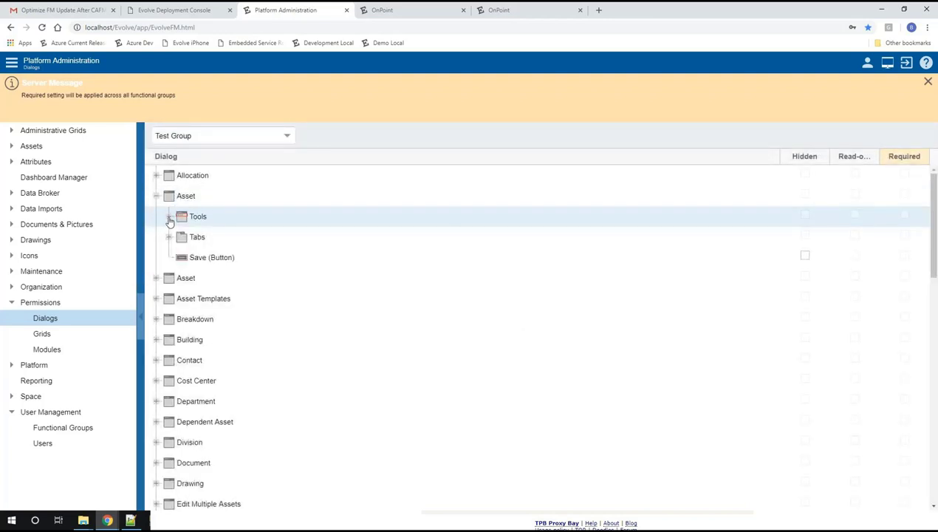
click(169, 217)
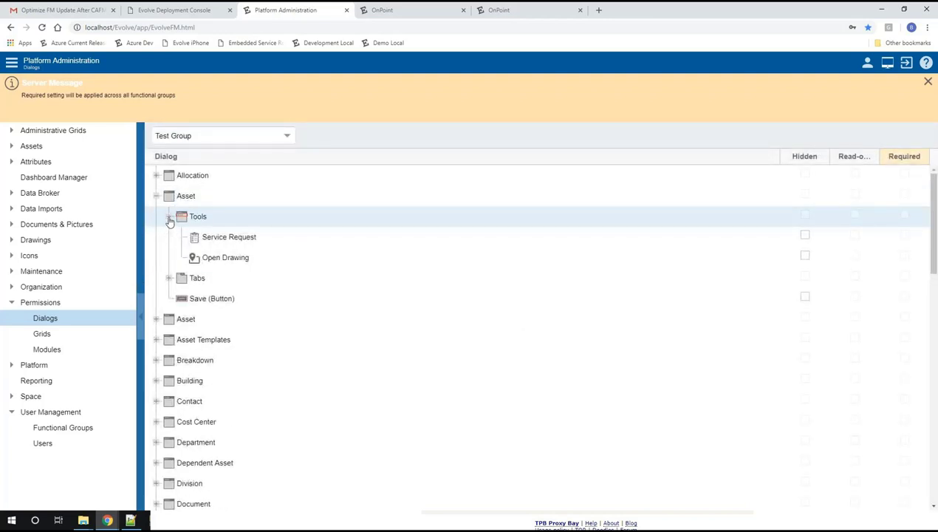
click(219, 243)
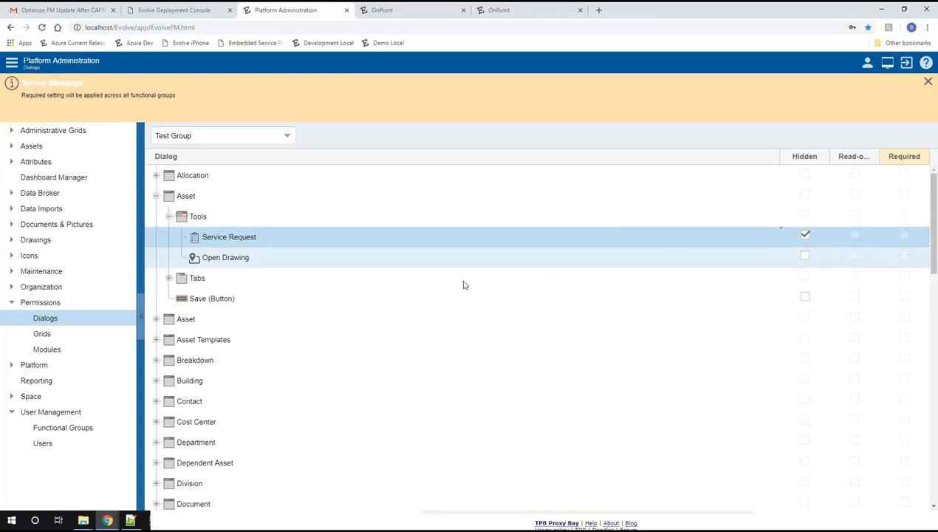
Step: Set every tab of the first Asset dialog to read-only, from Attributes through PM Schedules
click(169, 280)
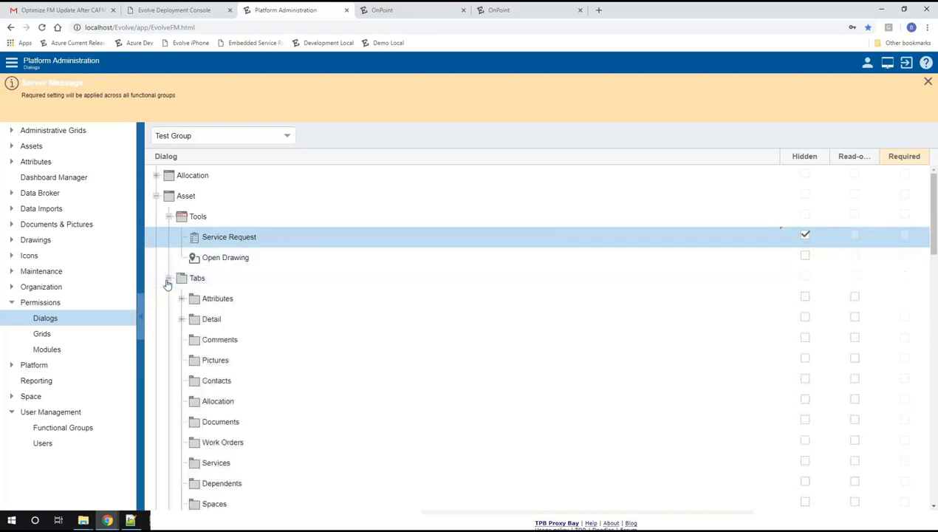
scroll(296, 310, down, 1)
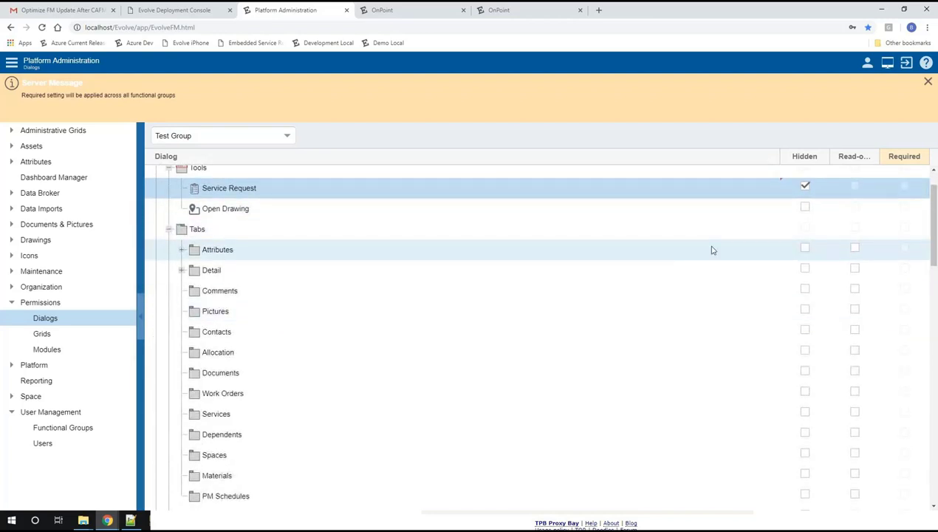
click(855, 249)
click(856, 268)
click(855, 289)
click(856, 310)
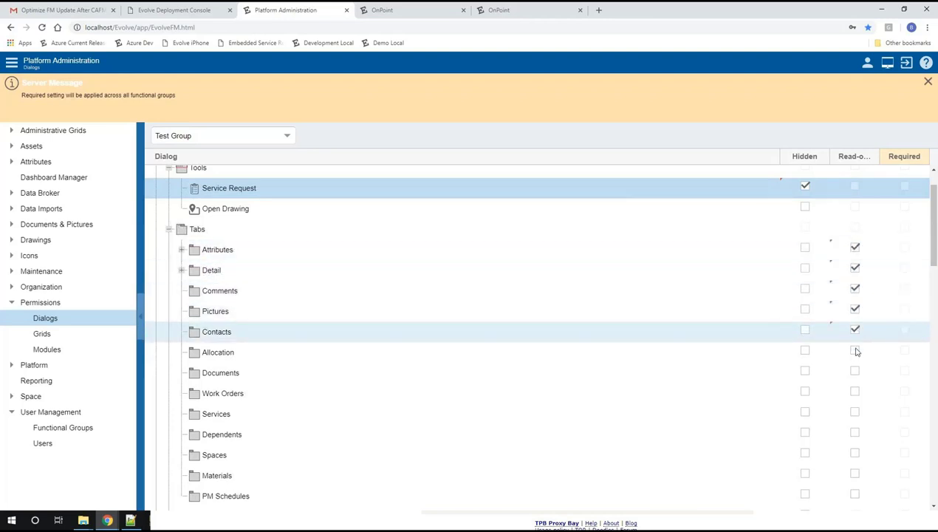
click(856, 331)
click(855, 351)
click(856, 371)
click(856, 392)
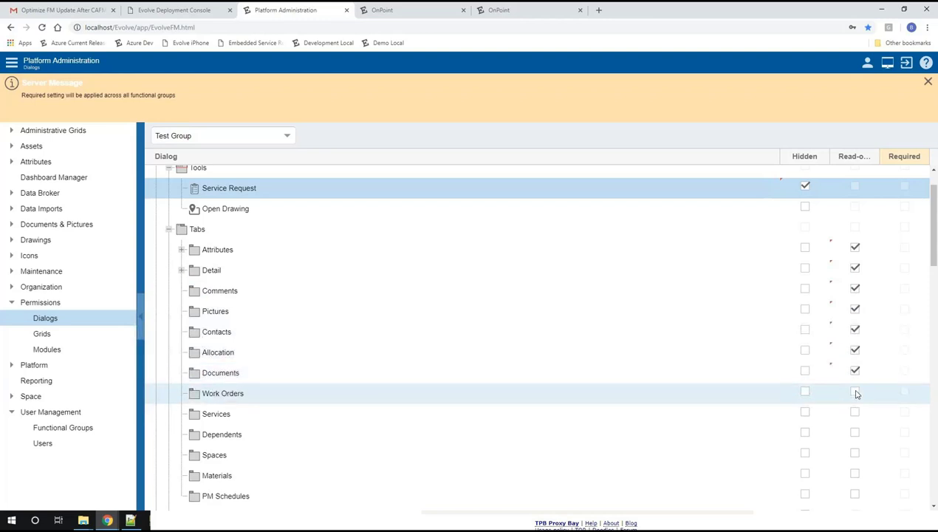
click(856, 412)
scroll(858, 428, down, 2)
click(856, 288)
click(856, 308)
click(856, 329)
click(856, 347)
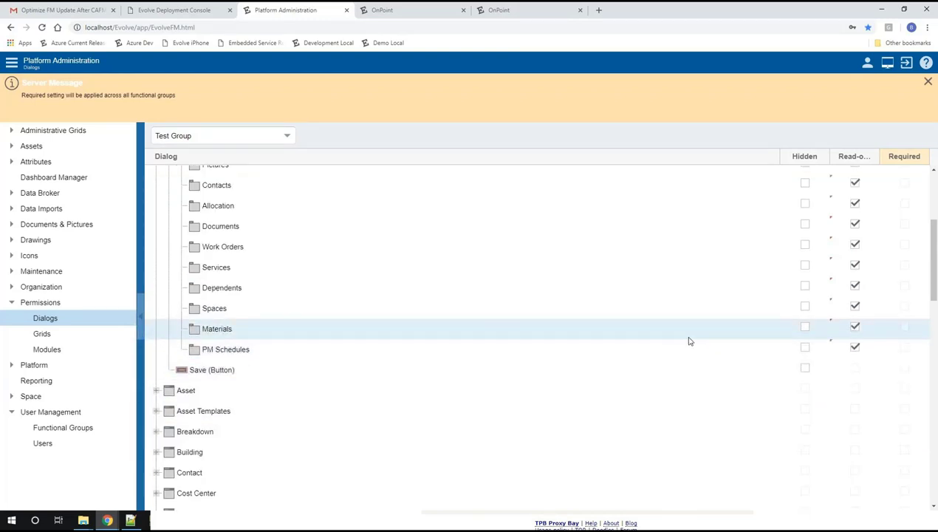
Step: Hide the Asset dialog's PM Schedules, Materials, Spaces, Dependents, Services, Work Orders, Documents and Comments tabs
click(805, 348)
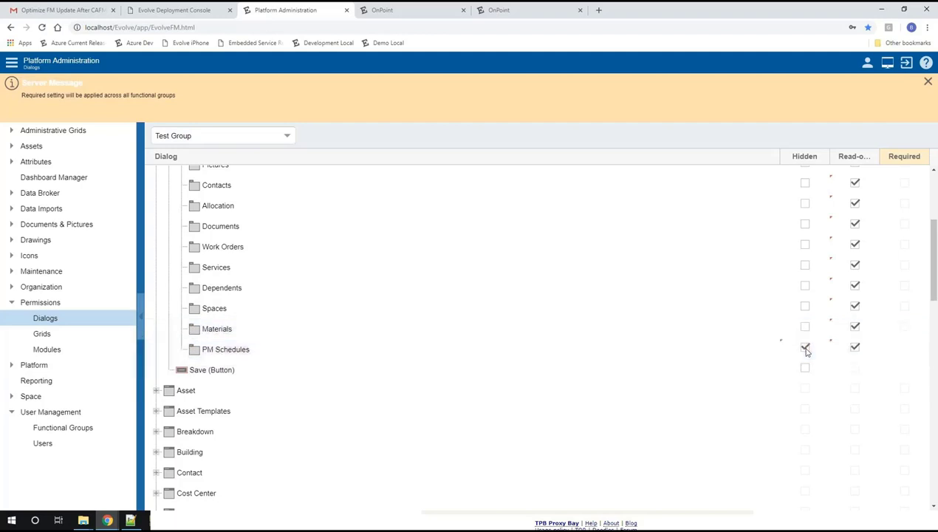
click(805, 327)
click(806, 306)
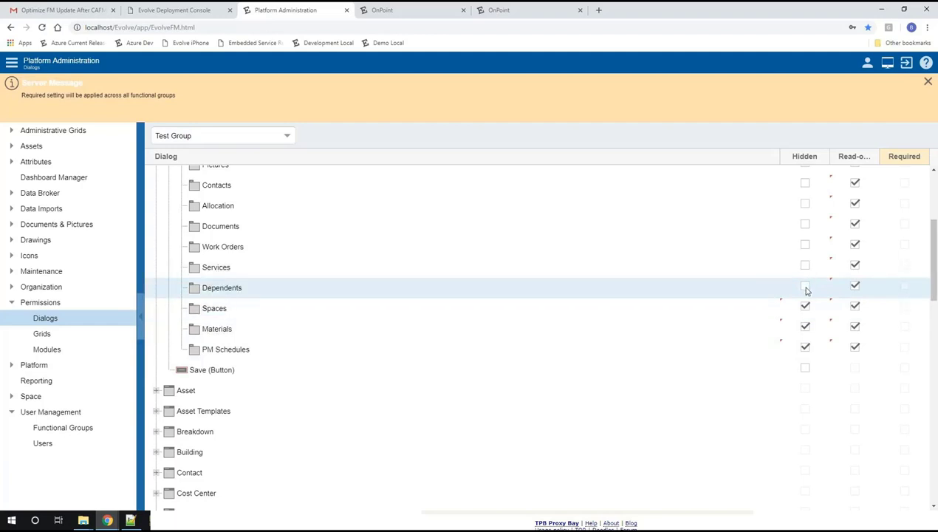
click(807, 265)
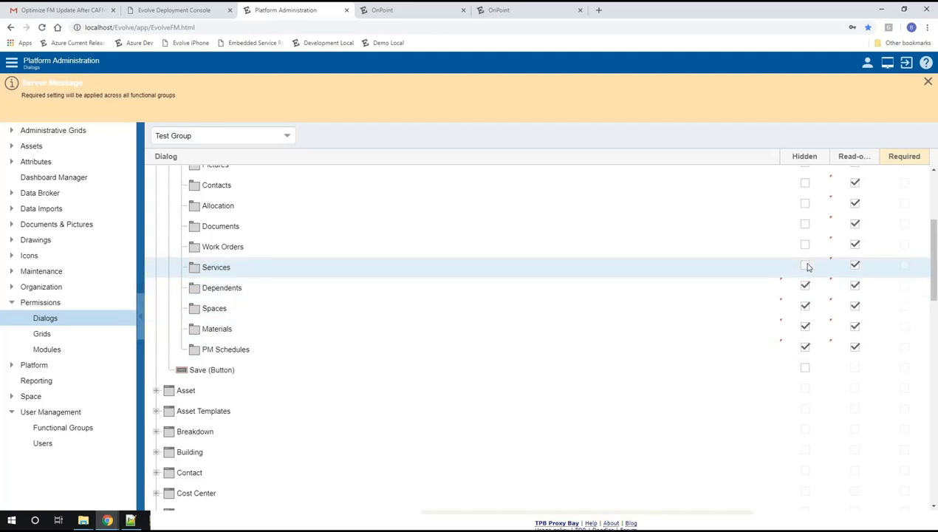
click(805, 225)
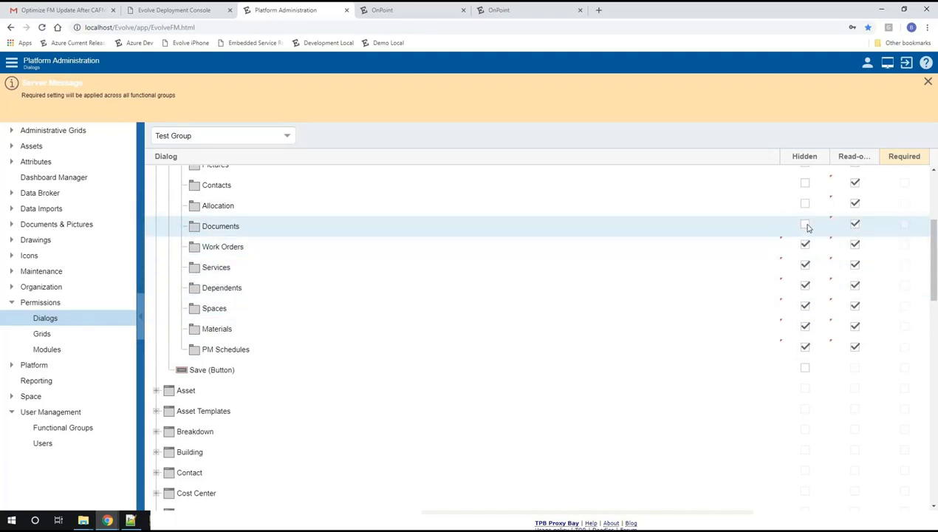
scroll(673, 342, up, 1)
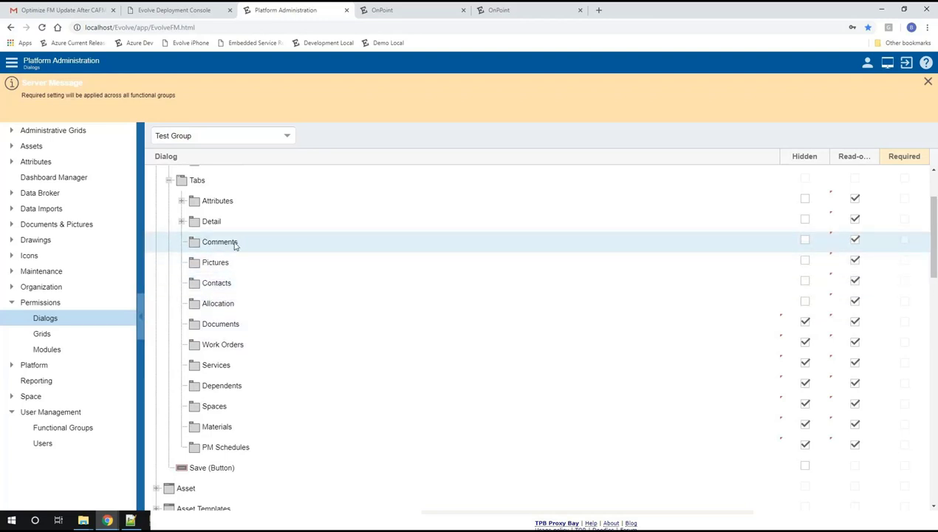
click(805, 241)
Step: Expand the Asset dialog's Detail tab and hide its Life Cycle, Replacement Cost and Install Cost fields
click(181, 223)
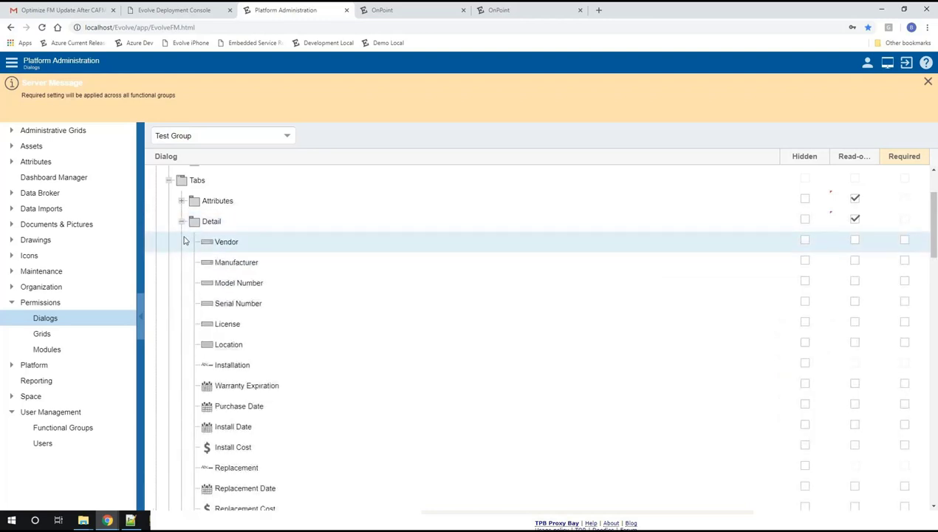
scroll(185, 241, down, 2)
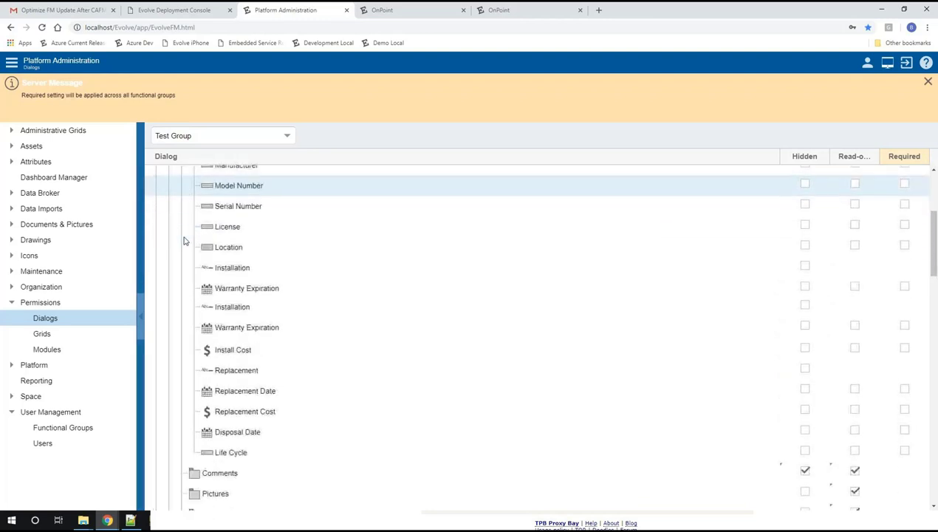
scroll(225, 347, down, 1)
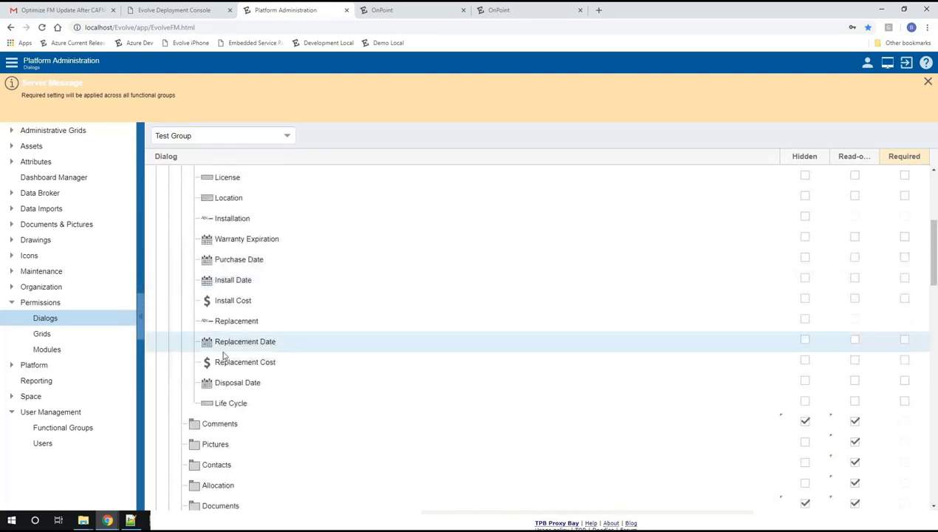
click(806, 402)
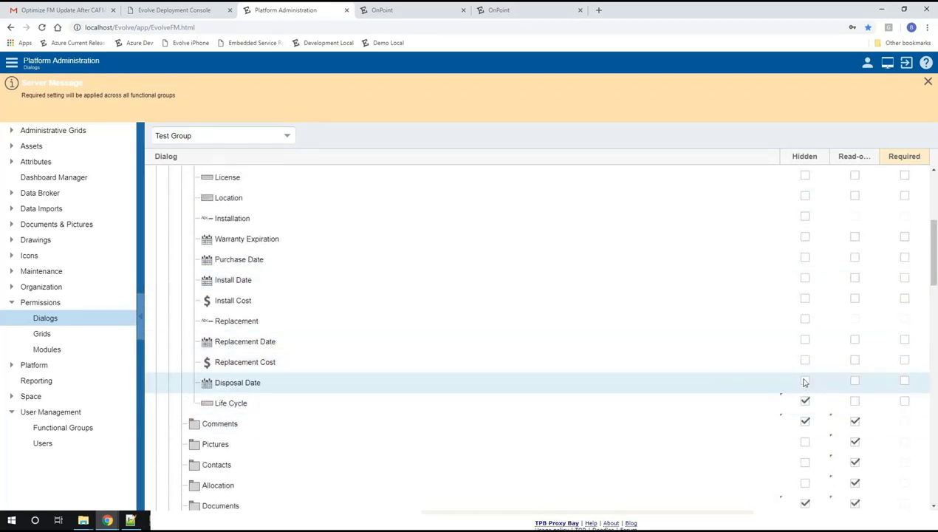
click(805, 381)
click(806, 381)
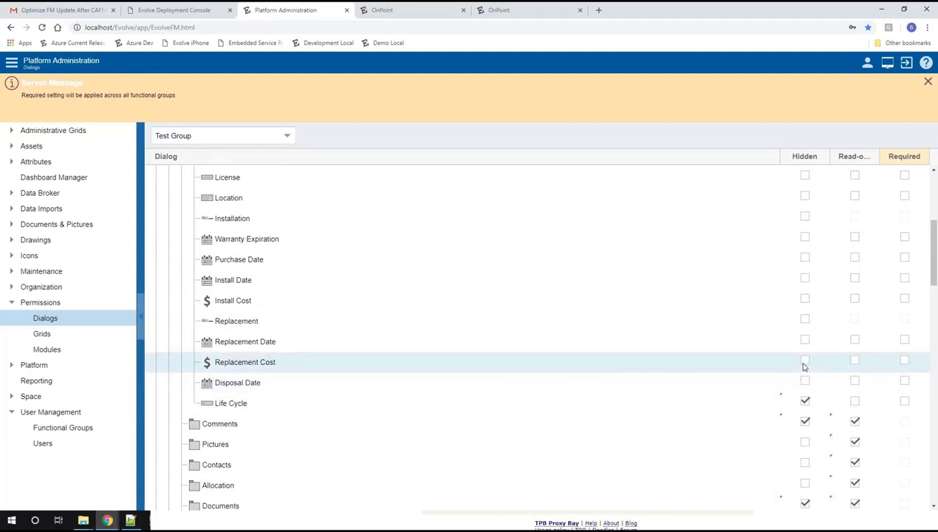
click(805, 359)
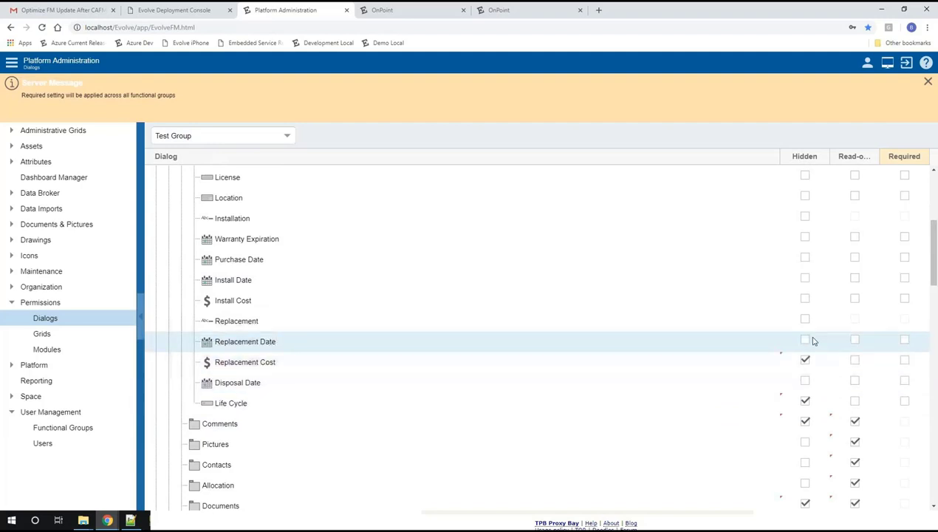
click(805, 299)
Step: Hide the Serial Number, License and Location fields on the Asset dialog's Detail tab
scroll(541, 322, up, 2)
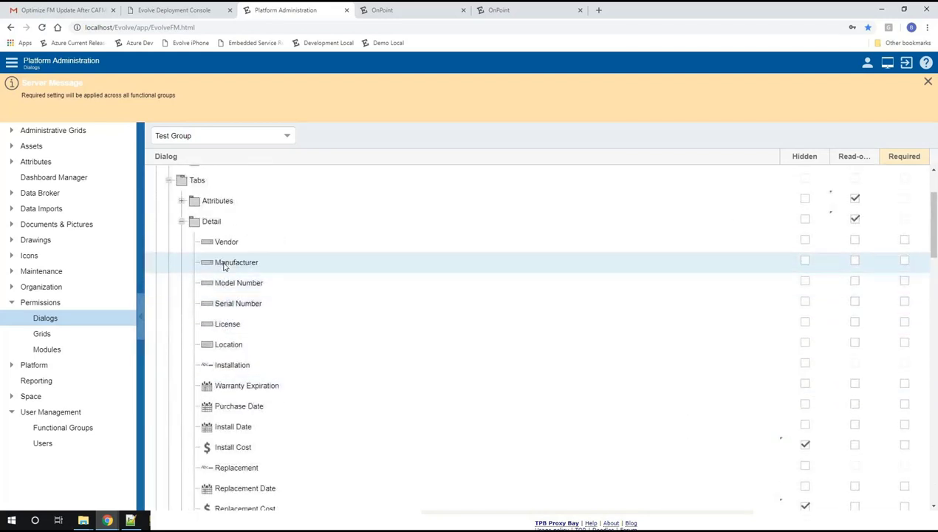
click(805, 302)
click(806, 323)
click(805, 344)
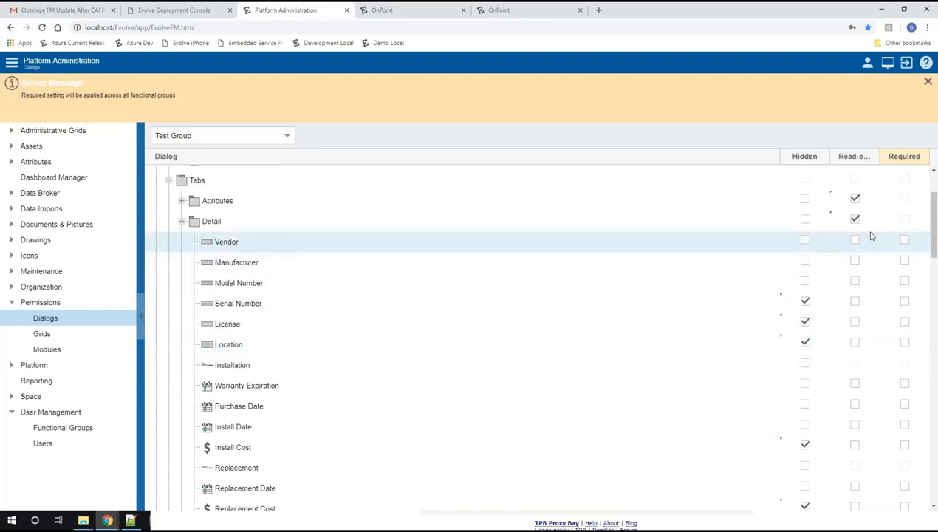
Step: Hide the Vendor field on the Asset dialog's Detail tab and make the Attributes tab's Property field required
click(806, 241)
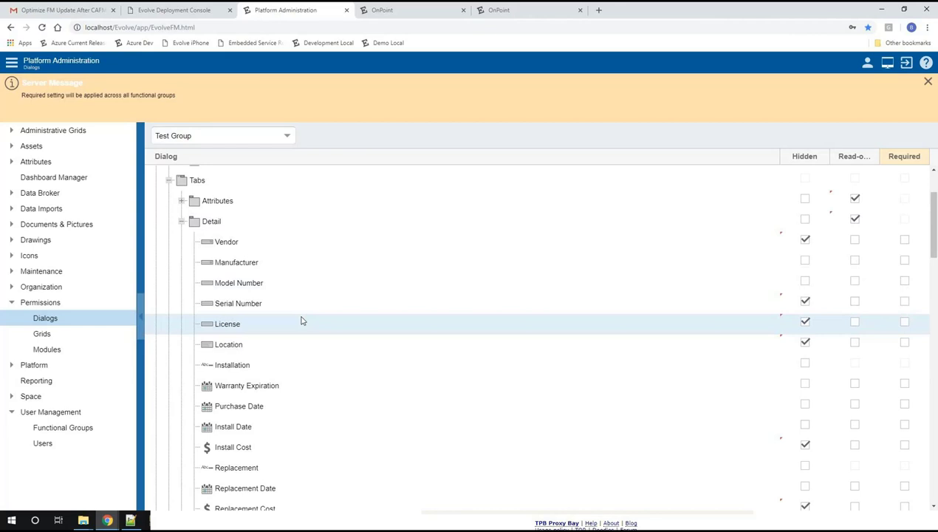
scroll(371, 323, up, 3)
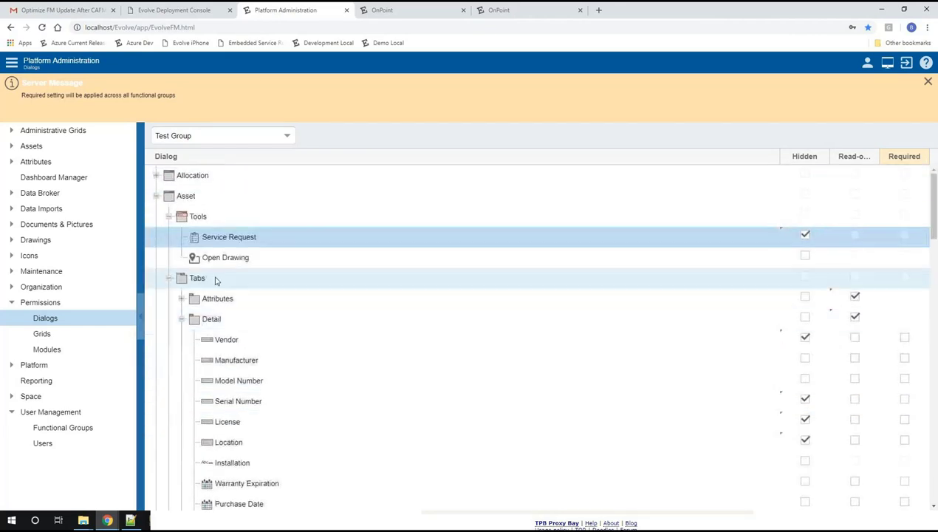
click(182, 299)
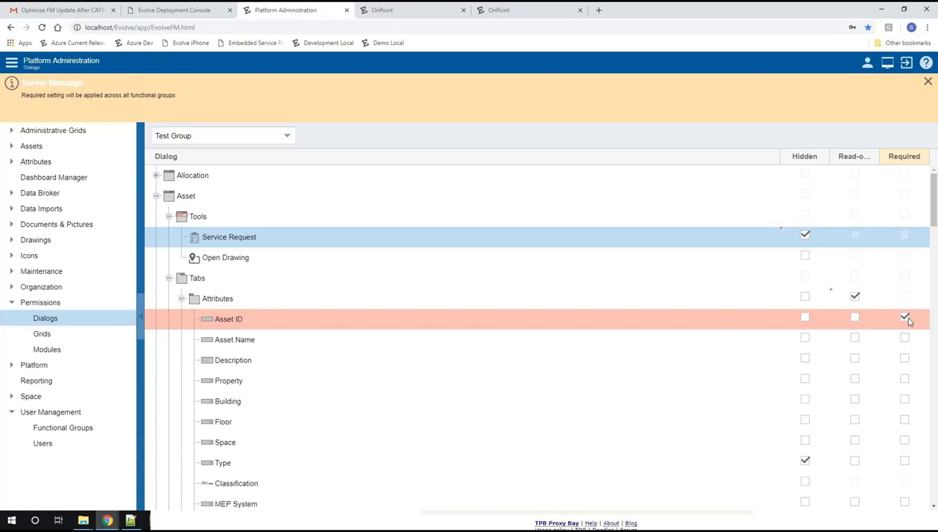
click(906, 380)
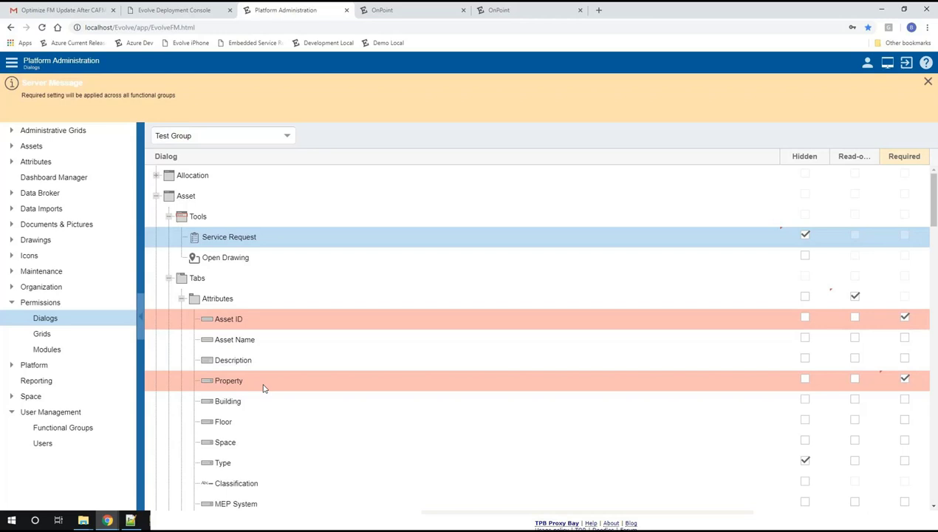
scroll(283, 352, down, 1)
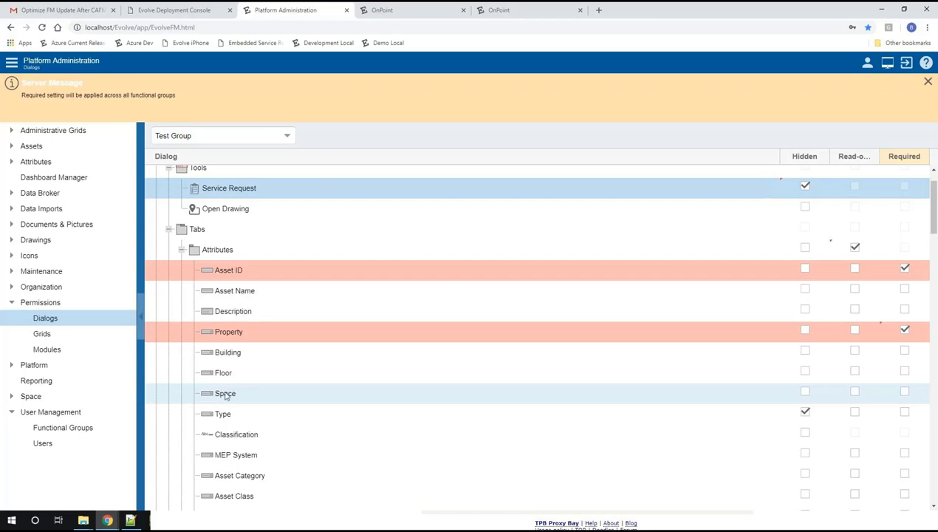
scroll(218, 410, down, 2)
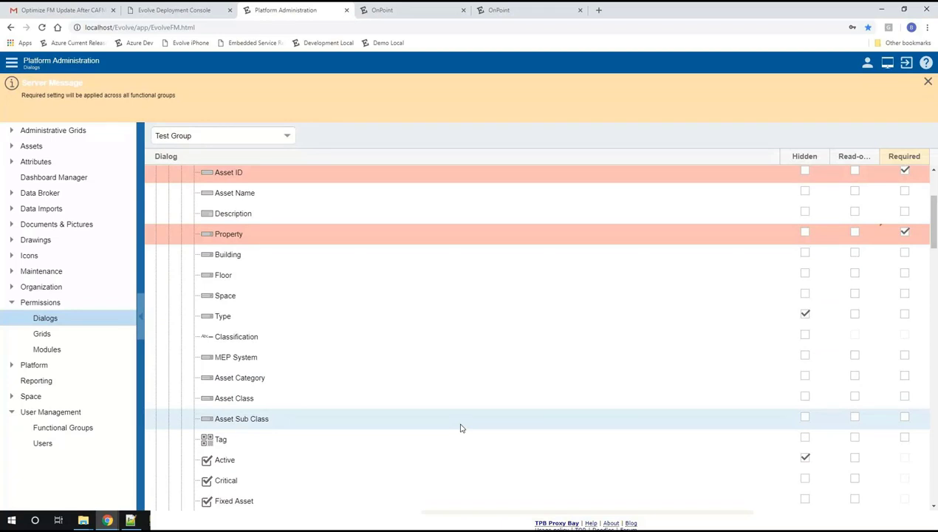
scroll(304, 262, up, 2)
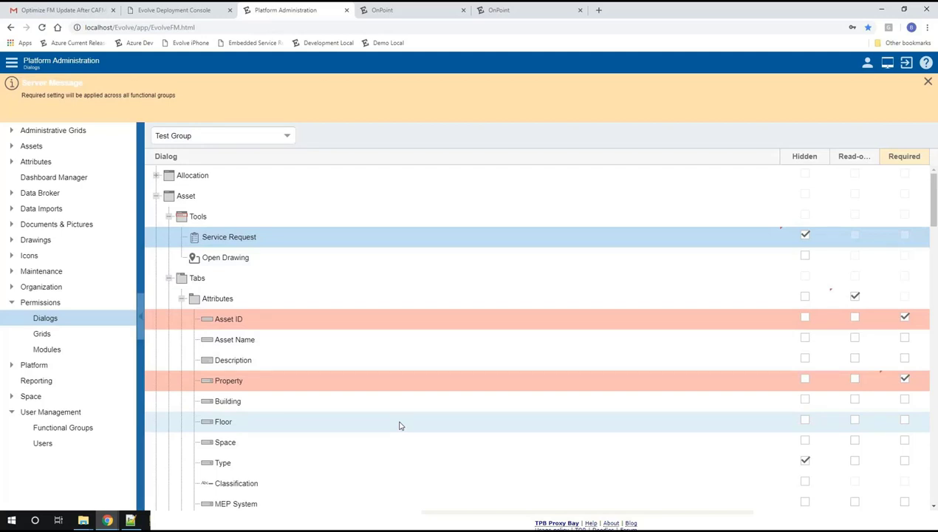
Step: Open the grid permissions and choose Test Group as the functional group
click(41, 335)
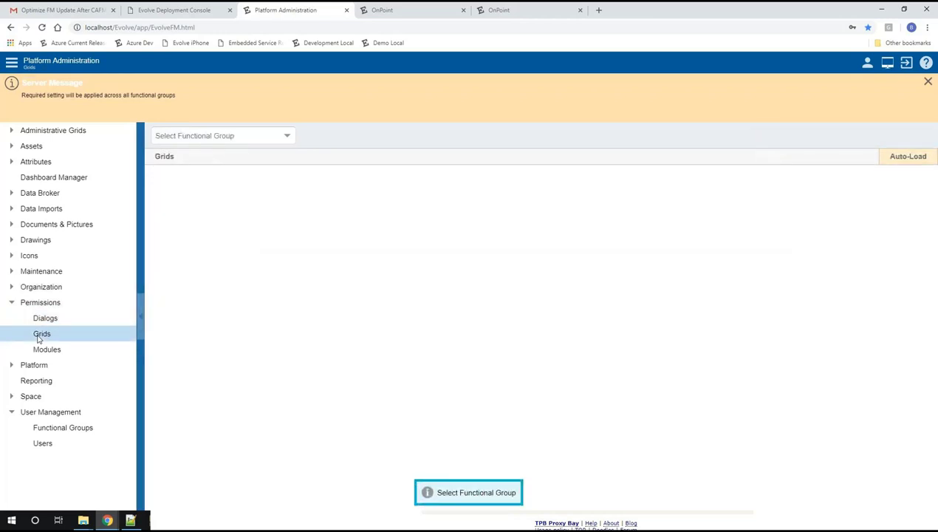
click(288, 136)
drag(291, 164, 292, 188)
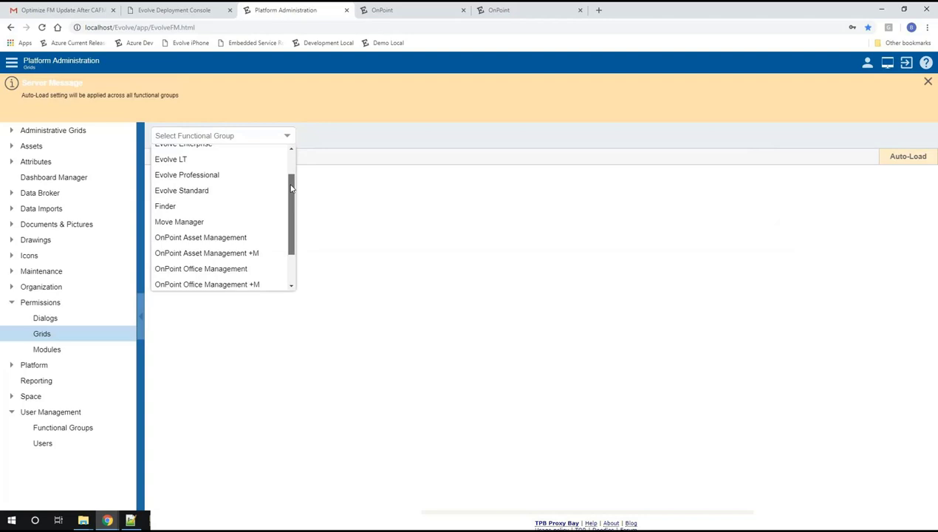
drag(291, 188, 279, 254)
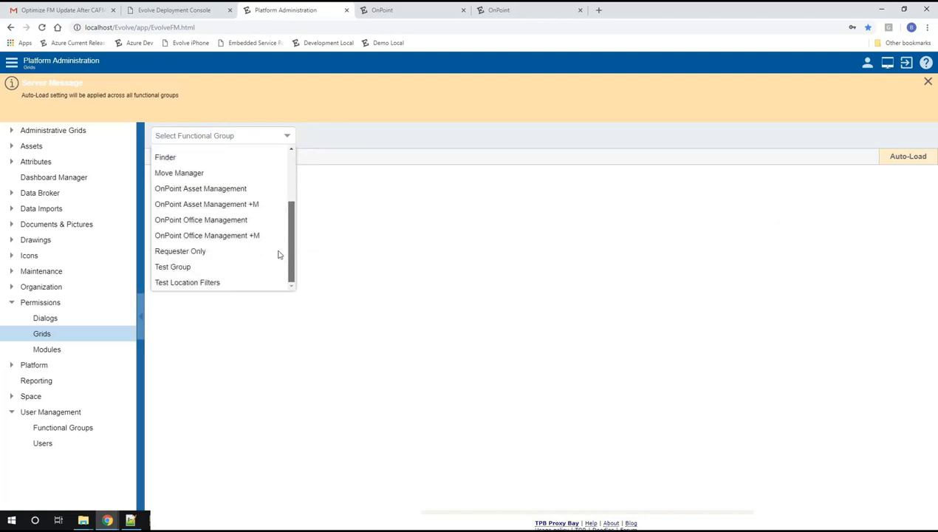
click(181, 268)
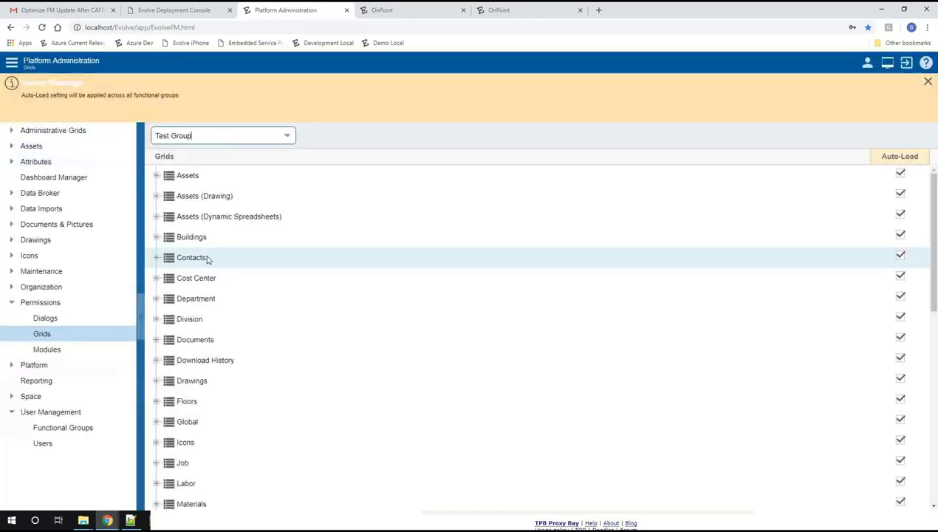
Step: Review the list of grids, expand the Assets grid and disable its Vendor column
scroll(208, 258, down, 2)
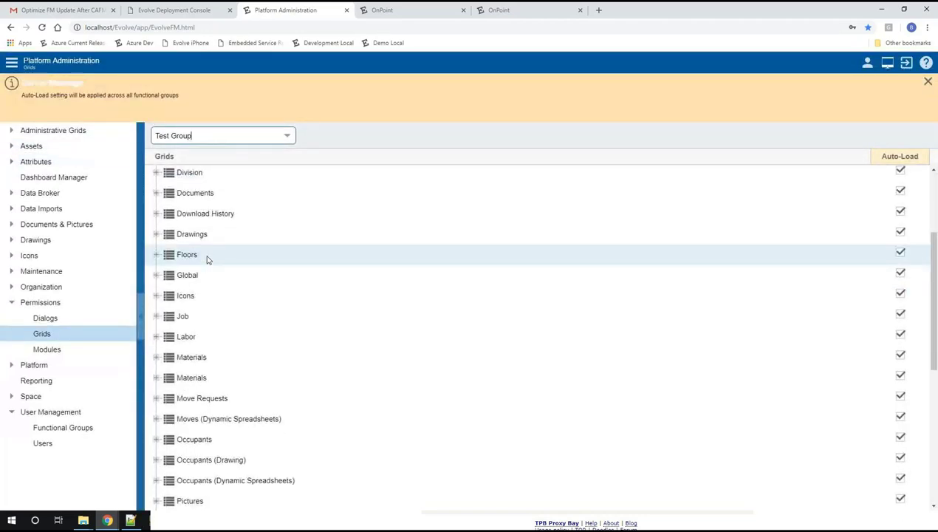
scroll(207, 259, down, 2)
scroll(208, 259, down, 3)
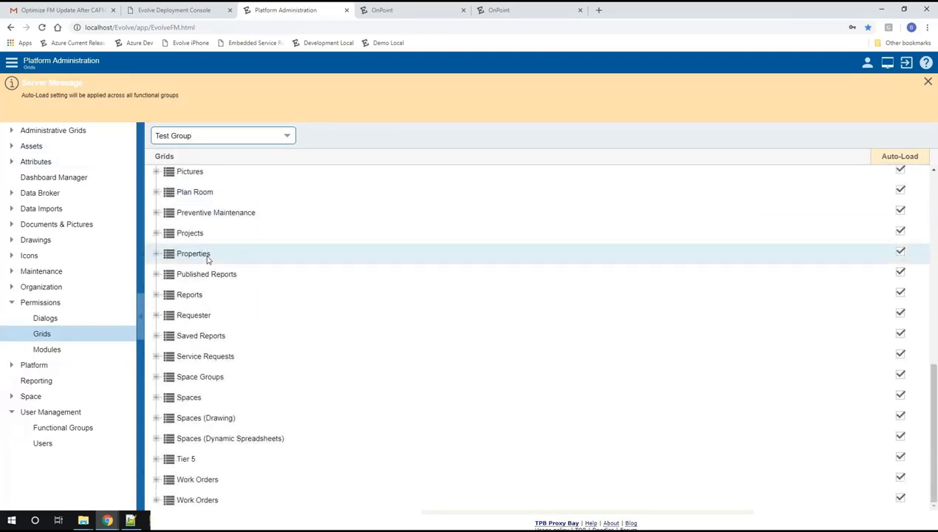
scroll(214, 244, up, 8)
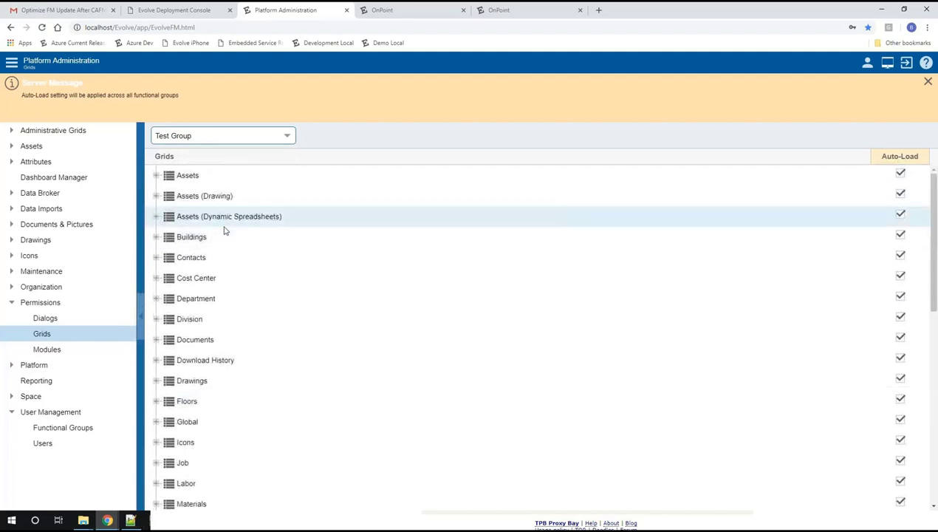
click(156, 175)
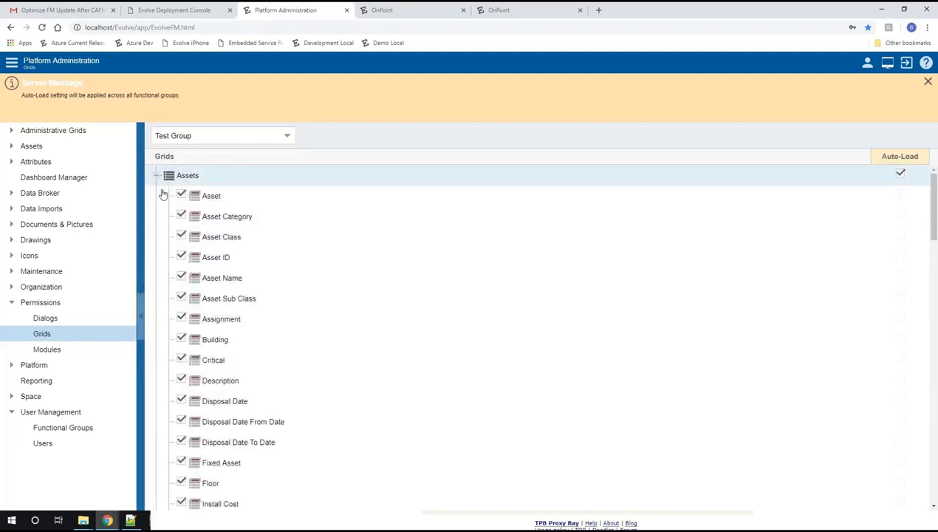
scroll(243, 306, down, 3)
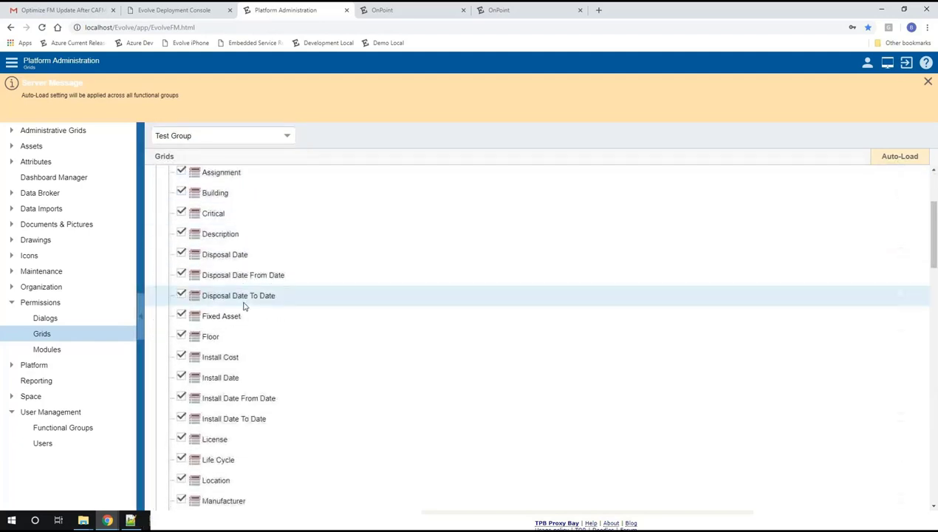
scroll(244, 306, down, 8)
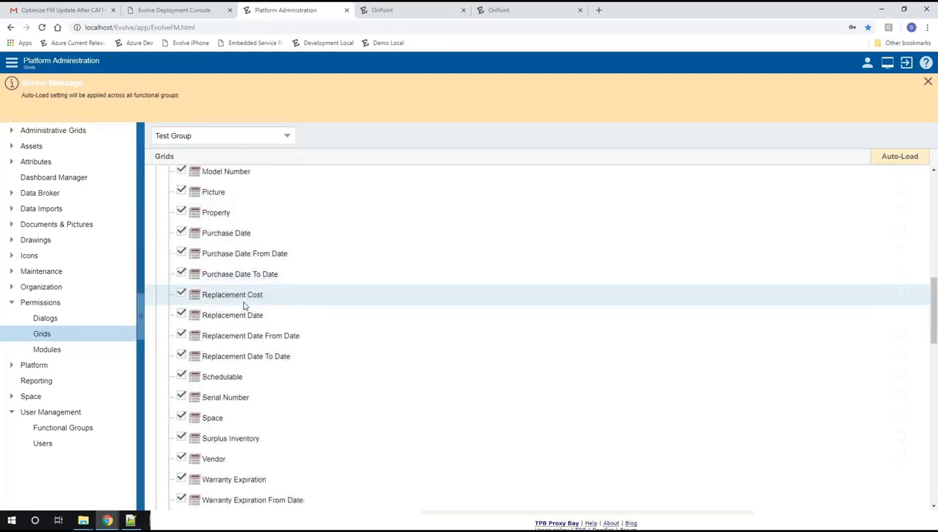
scroll(244, 306, down, 4)
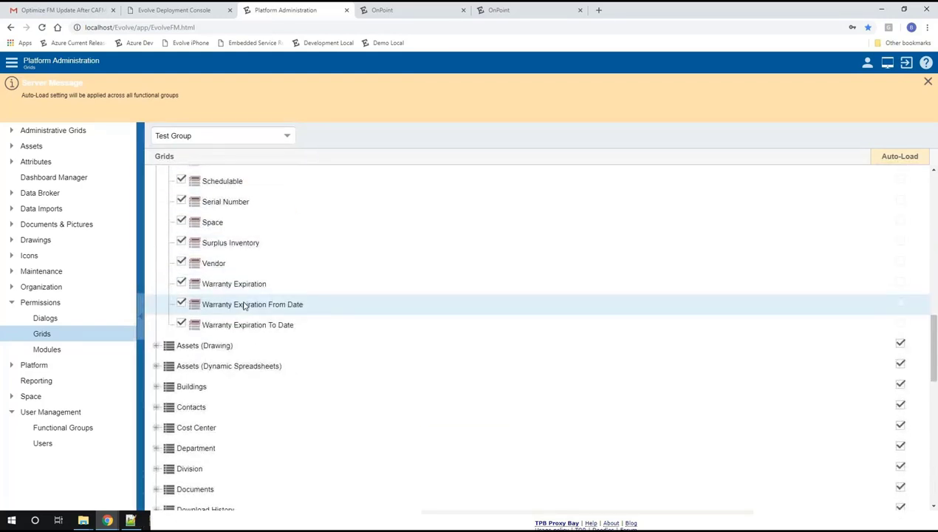
click(182, 264)
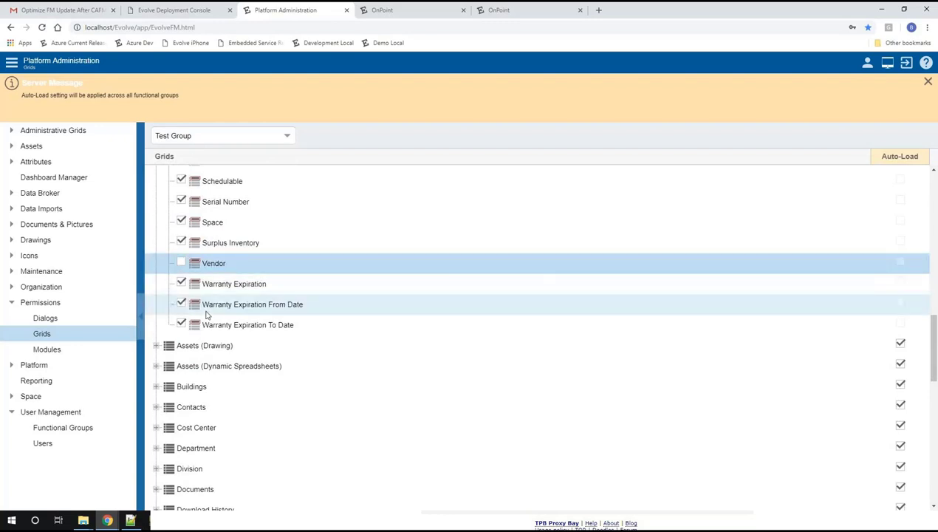
Step: Disable the Replacement Cost, Life Cycle and Location columns of the Assets grid
scroll(206, 315, up, 2)
scroll(206, 315, up, 2)
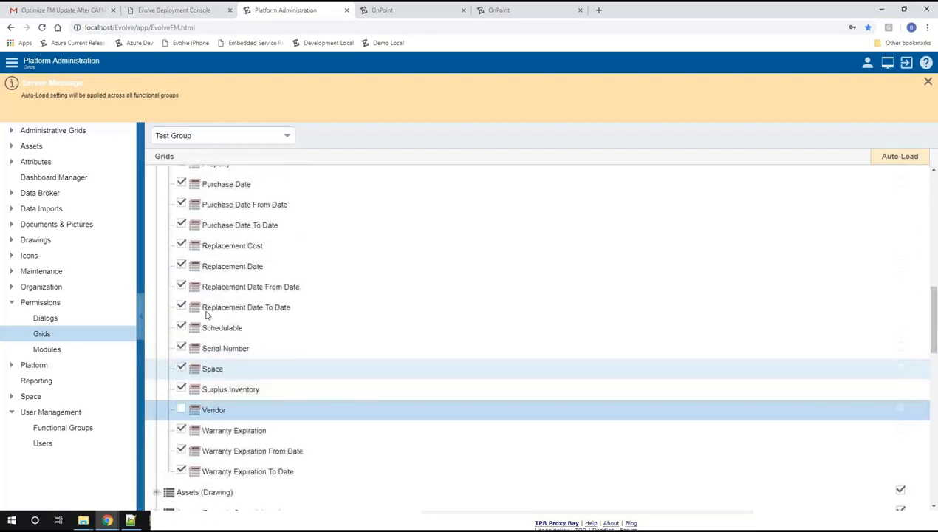
click(182, 245)
scroll(278, 233, up, 4)
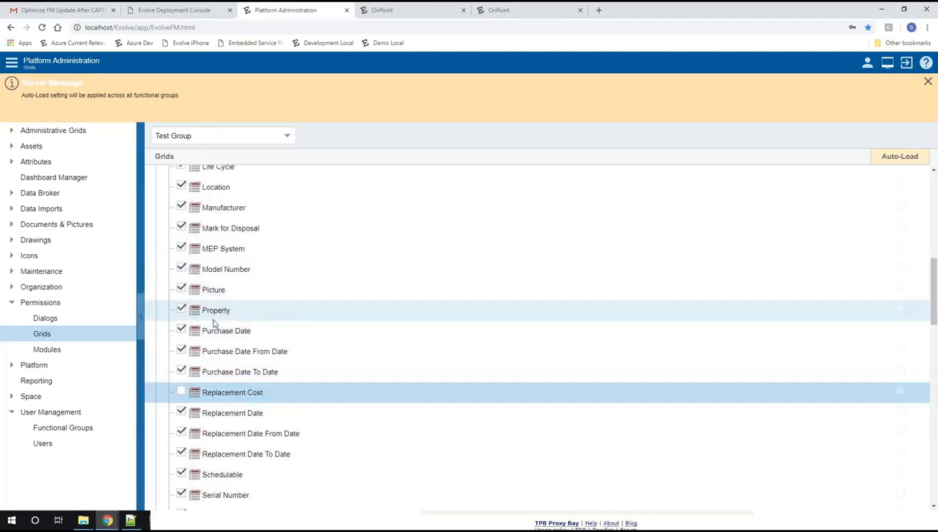
scroll(208, 275, up, 2)
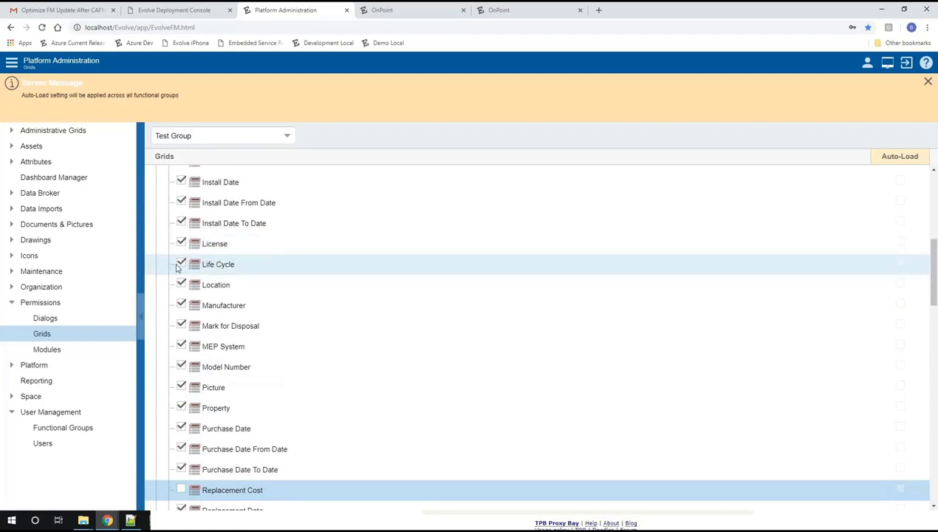
click(181, 266)
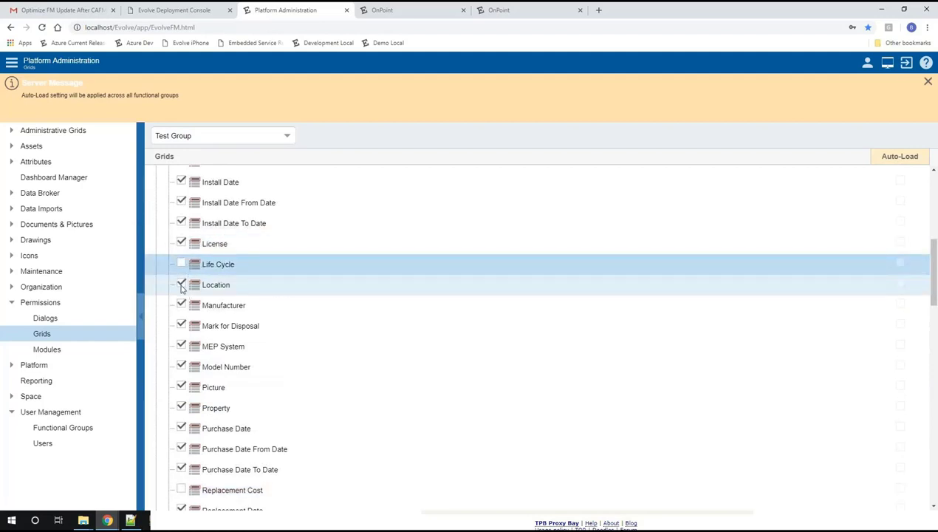
click(181, 286)
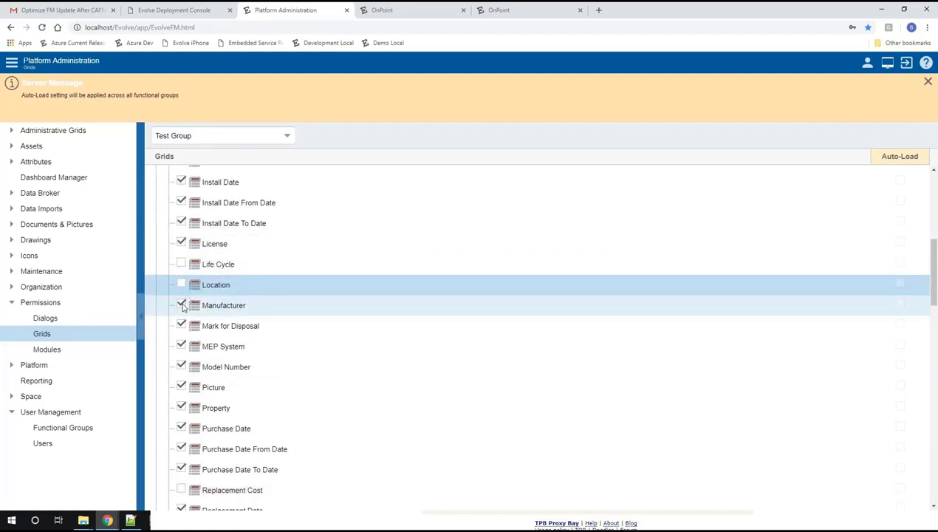
Step: Collapse the Permissions section, expand Platform, and turn off Auto-Load for the Assets grid
scroll(273, 296, down, 3)
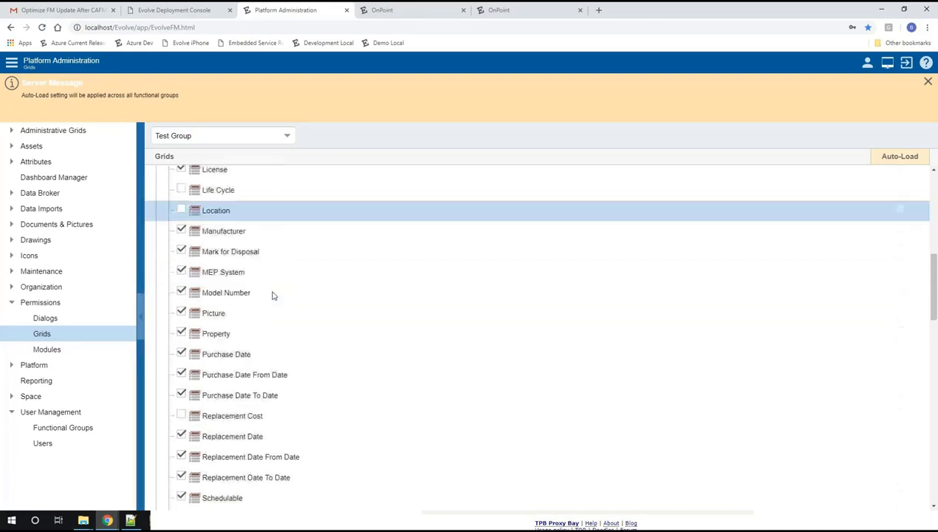
scroll(273, 296, down, 1)
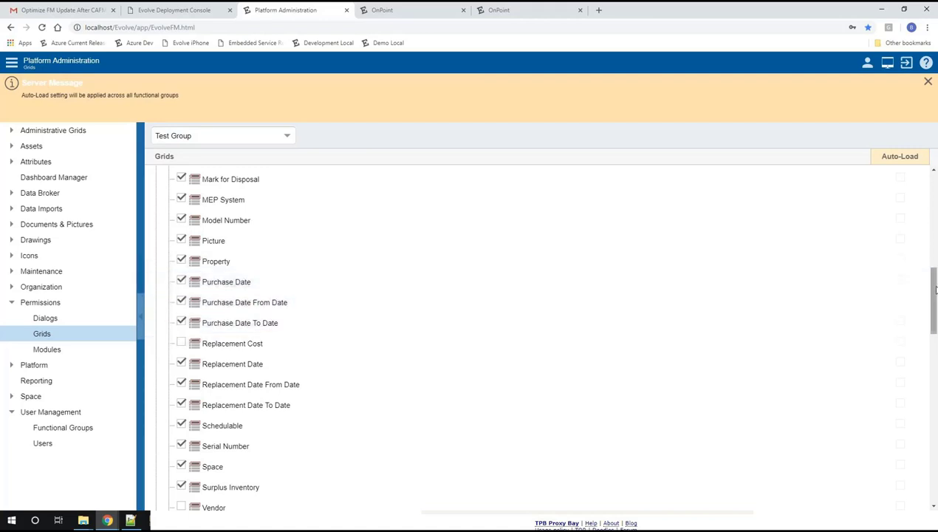
drag(934, 291, 925, 187)
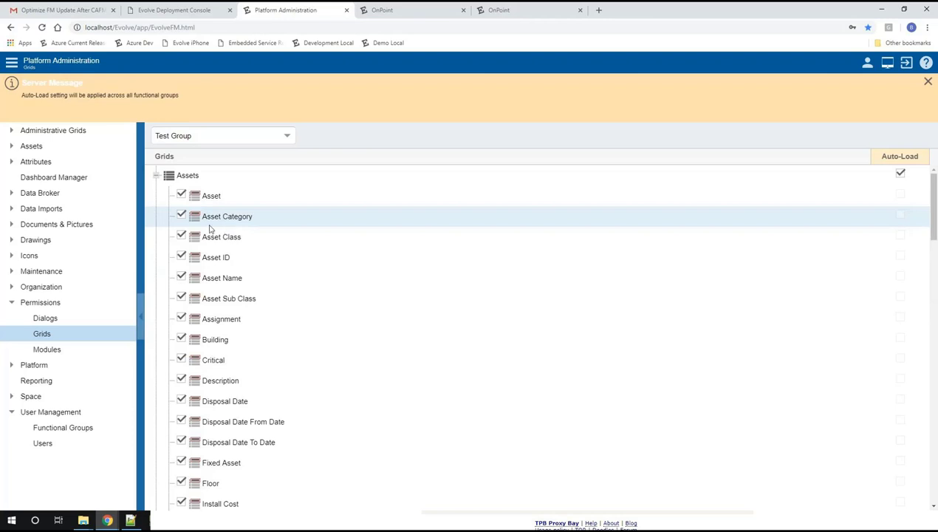
click(10, 303)
click(11, 319)
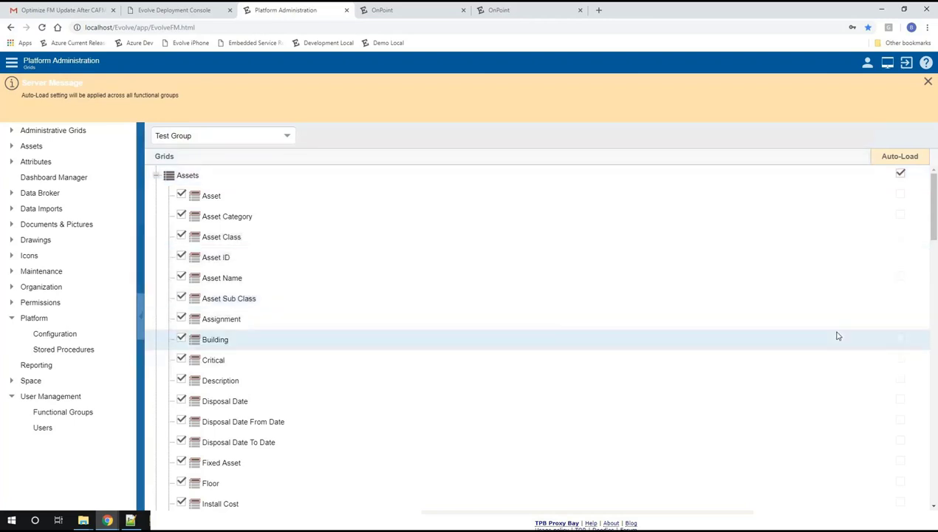
click(902, 175)
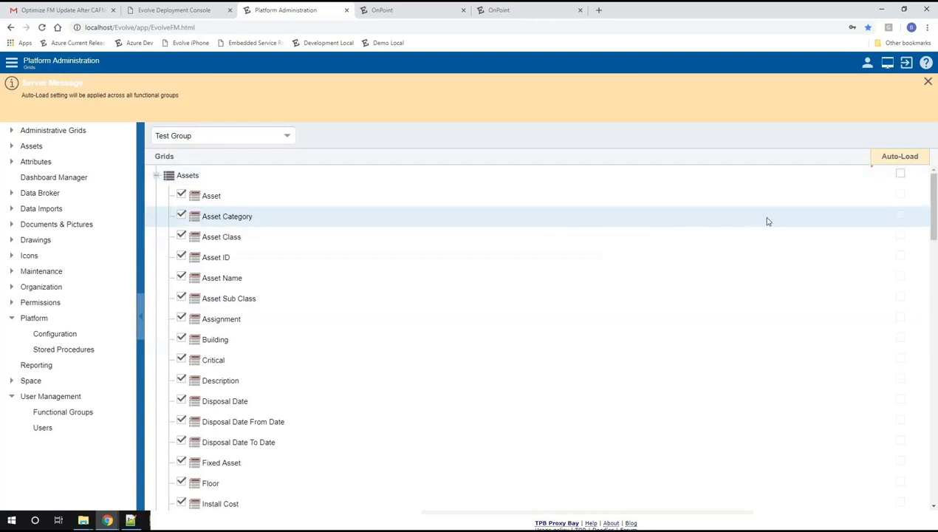
Step: Switch to the Assets grid in the other browser session, search it for "fire" and look through the records
key(ctrl+5)
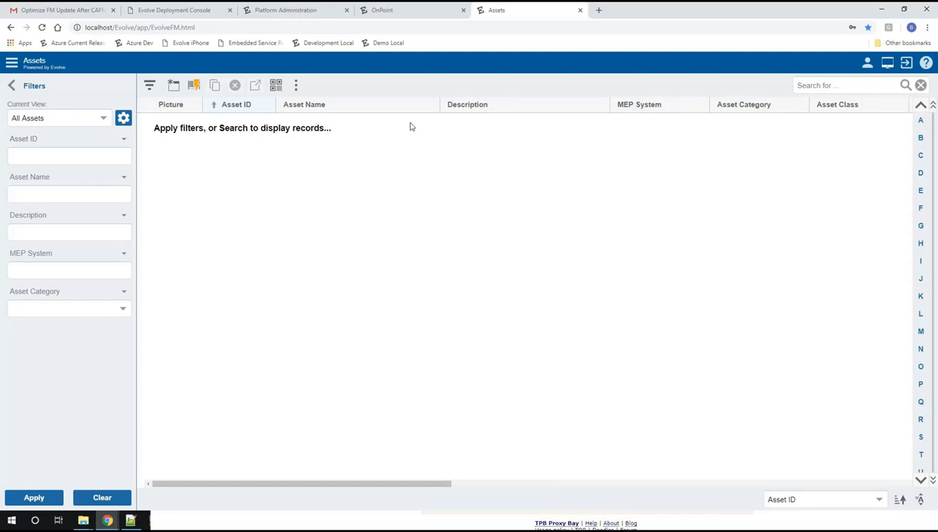
click(865, 87)
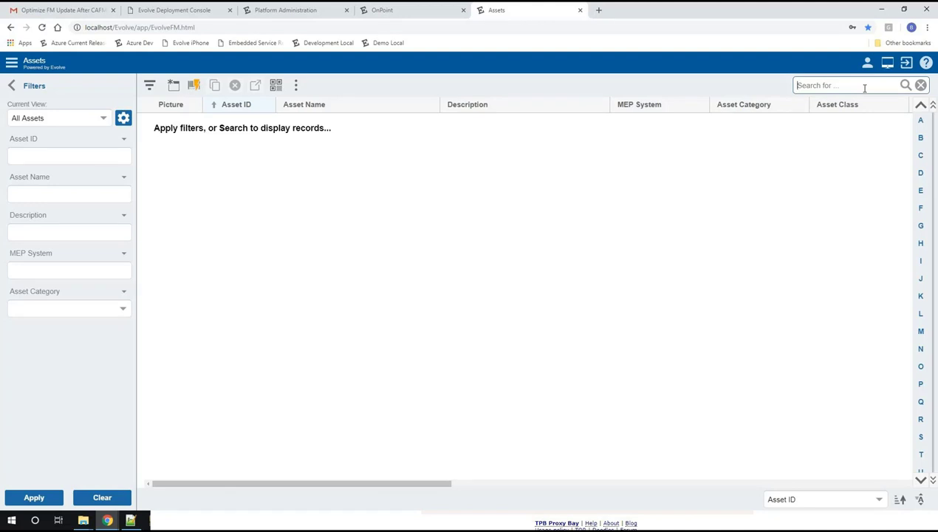
text(fire)
key(Return)
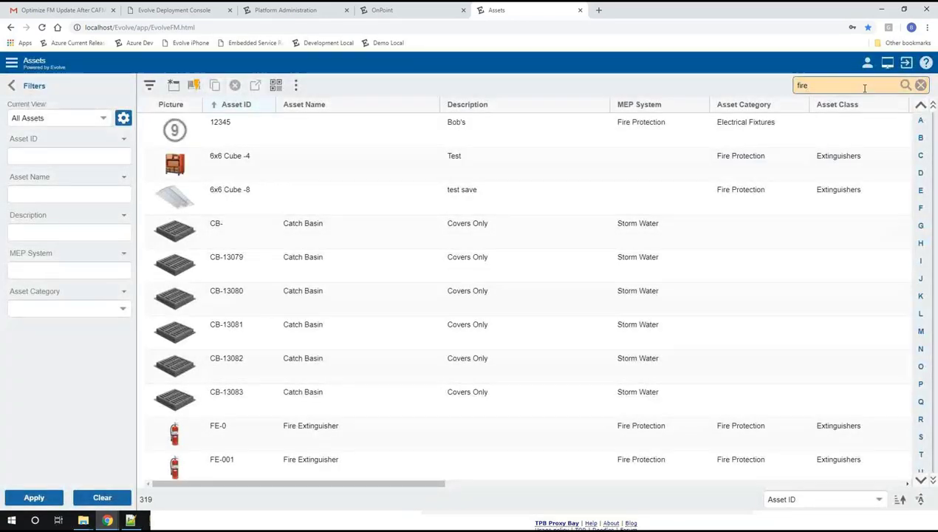
scroll(389, 334, down, 4)
scroll(390, 334, down, 3)
scroll(389, 332, up, 4)
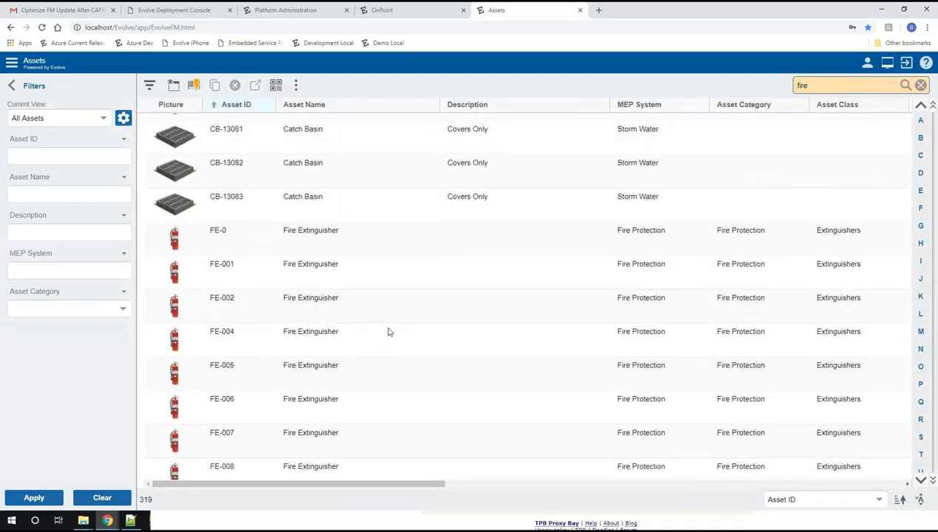
scroll(389, 332, up, 2)
Step: Clear the asset search and return to the Platform Administration page
click(921, 85)
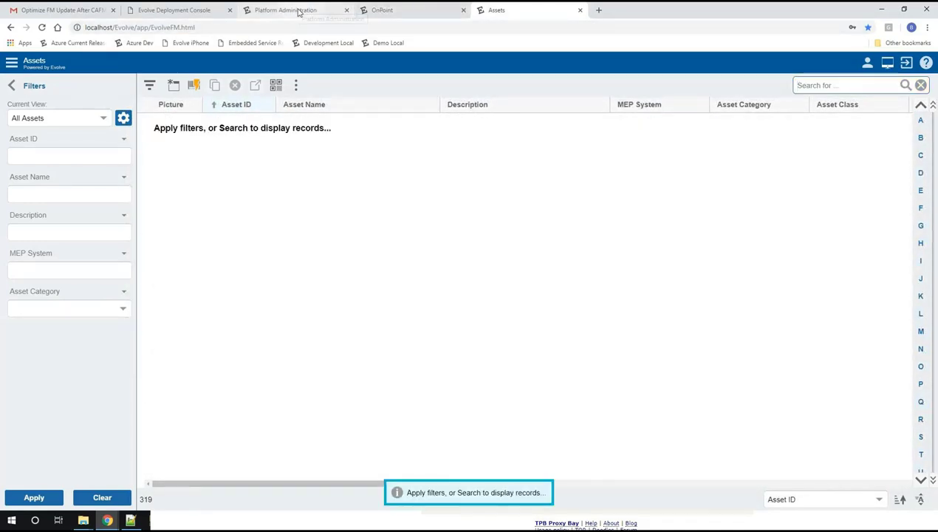
click(300, 12)
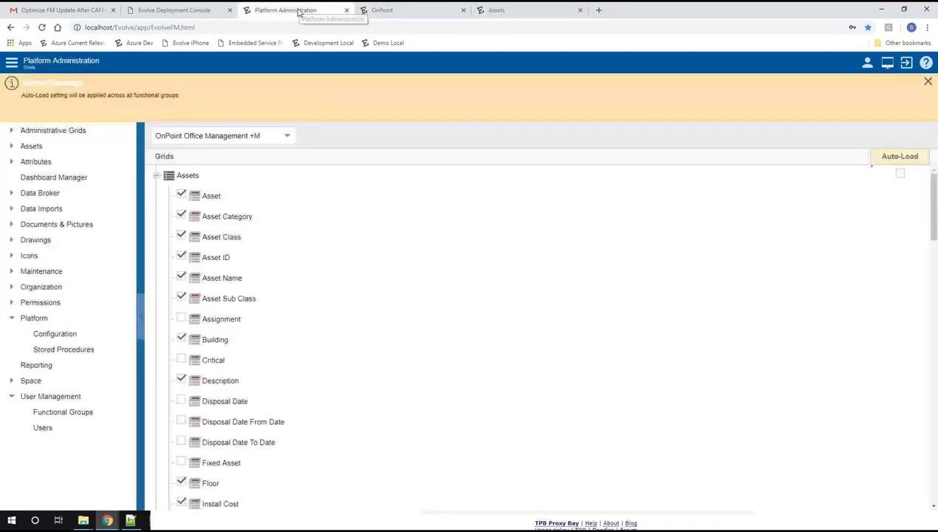
Step: Turn Auto-Load back on for the Assets grid of the OnPoint Office Management +M group
click(901, 173)
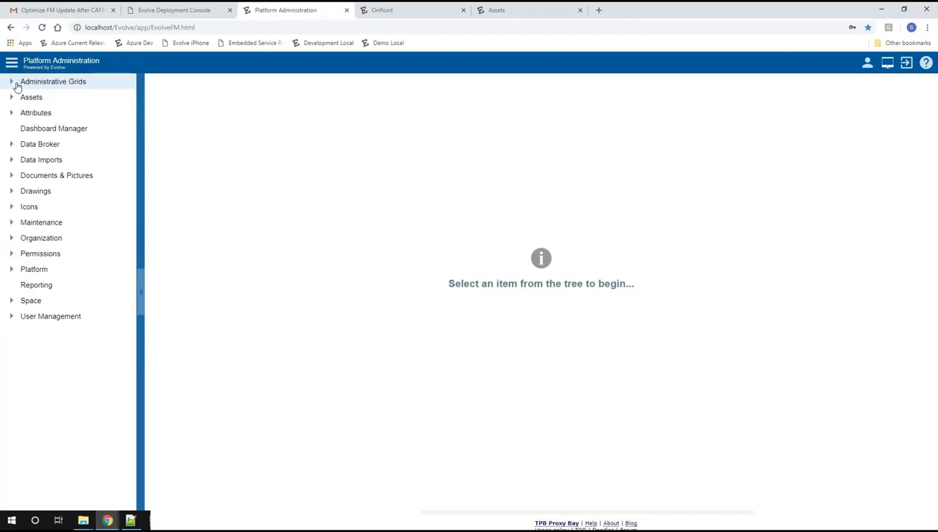
Step: Expand the Space classification settings and view the Stored Procedures list under Platform
click(12, 301)
click(25, 317)
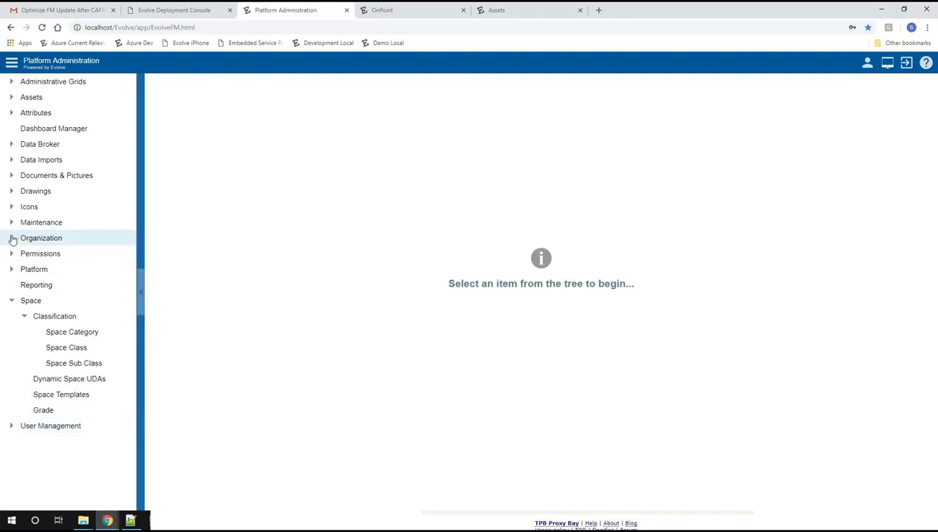
click(10, 269)
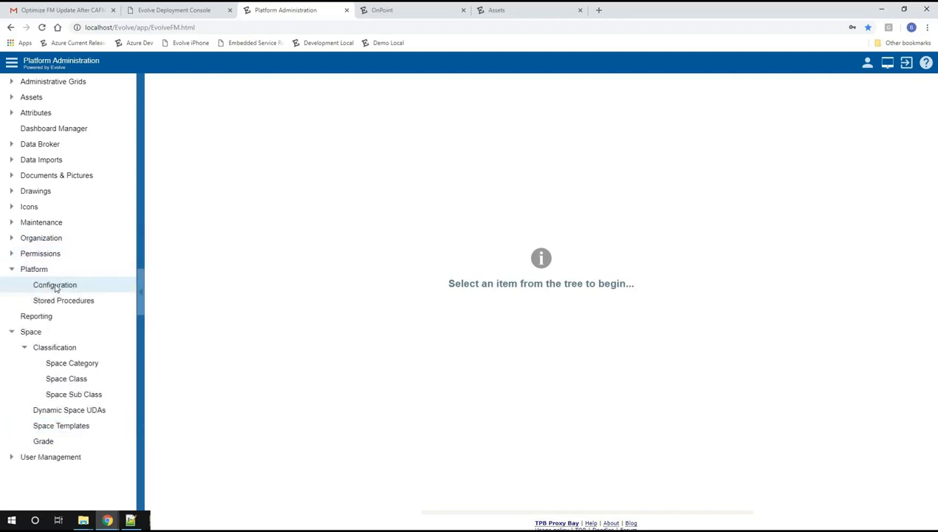
click(63, 303)
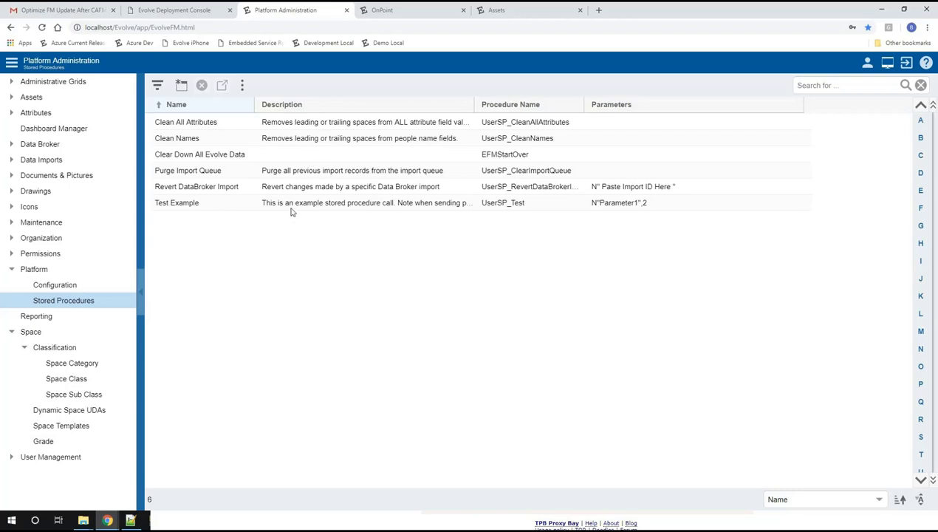
Step: View the Allocation Settings under Organization and look through the tiers of the Organization Structure
click(9, 271)
click(12, 238)
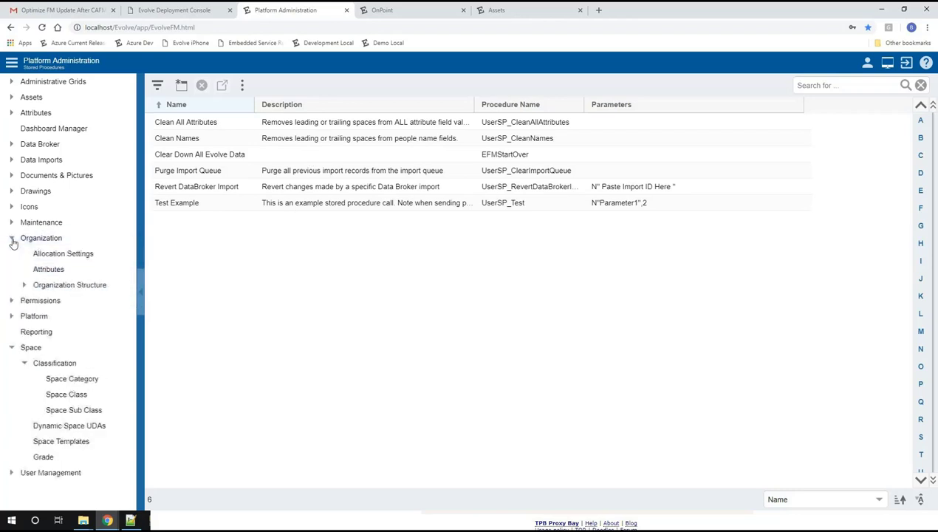
click(65, 271)
click(63, 253)
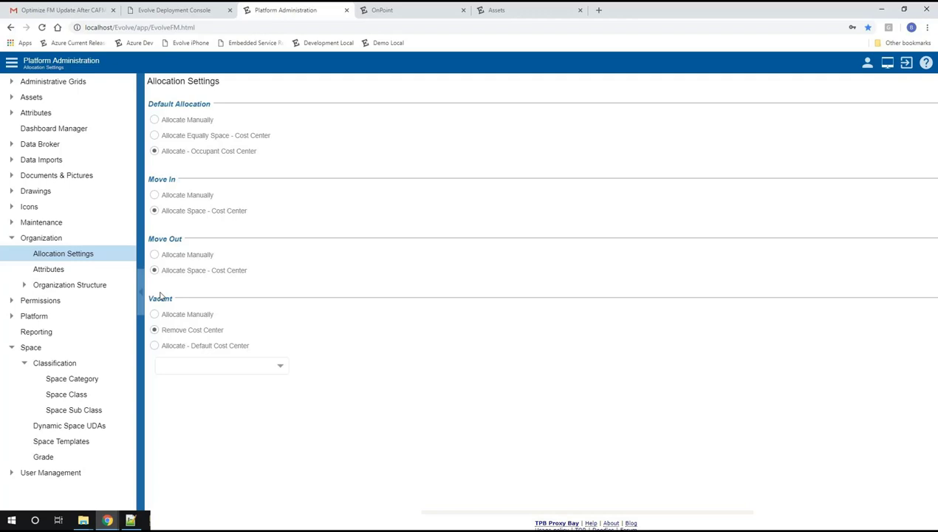
click(25, 286)
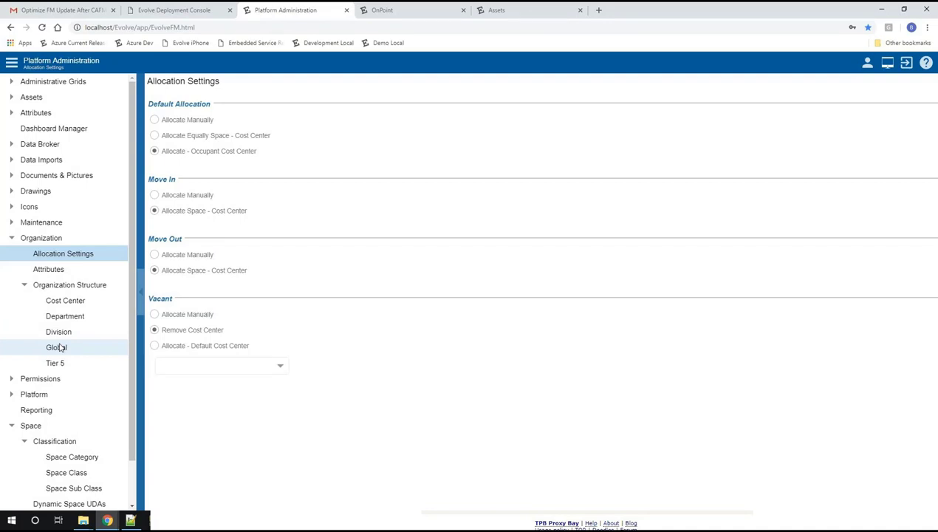
click(25, 287)
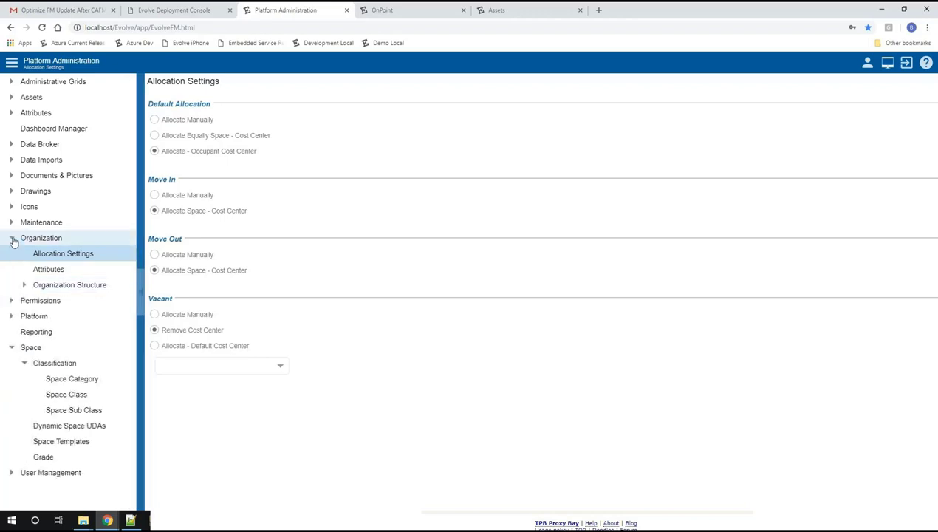
click(12, 238)
Step: Expand the Maintenance section with its Preventive Maintenance, Notifications, Materials and Classification branches, and view the Job list
click(11, 223)
click(11, 222)
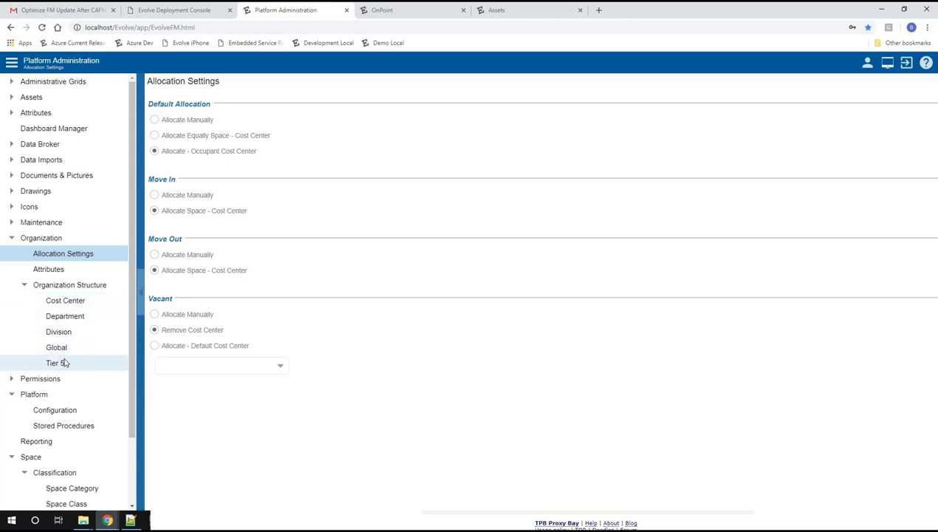
click(51, 222)
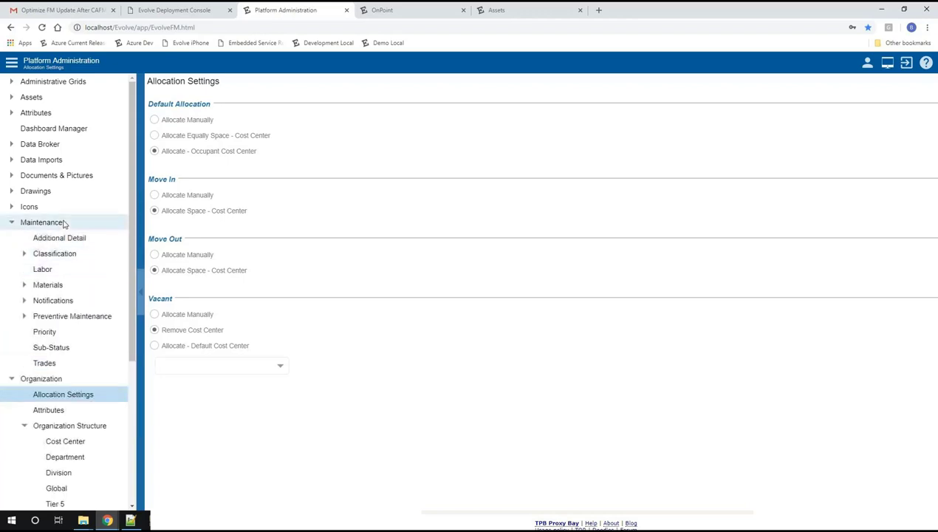
click(26, 316)
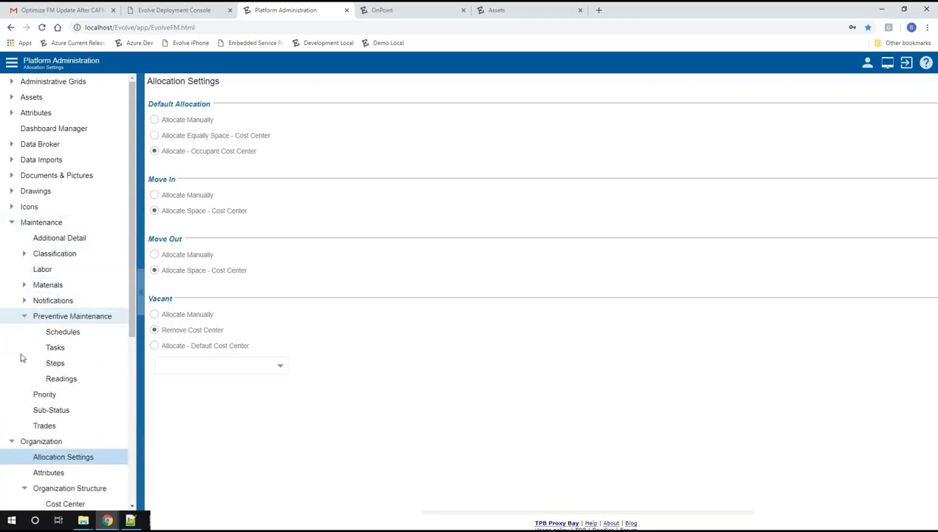
click(24, 301)
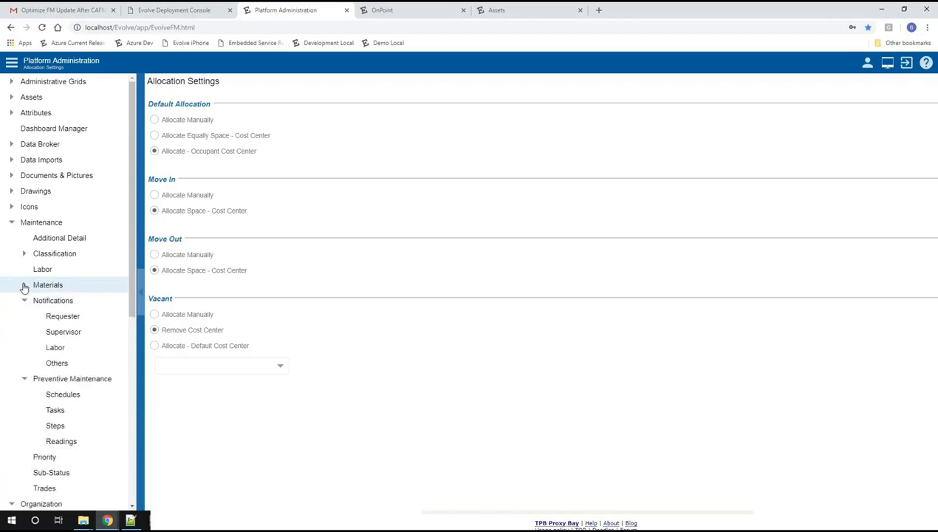
click(25, 285)
click(26, 259)
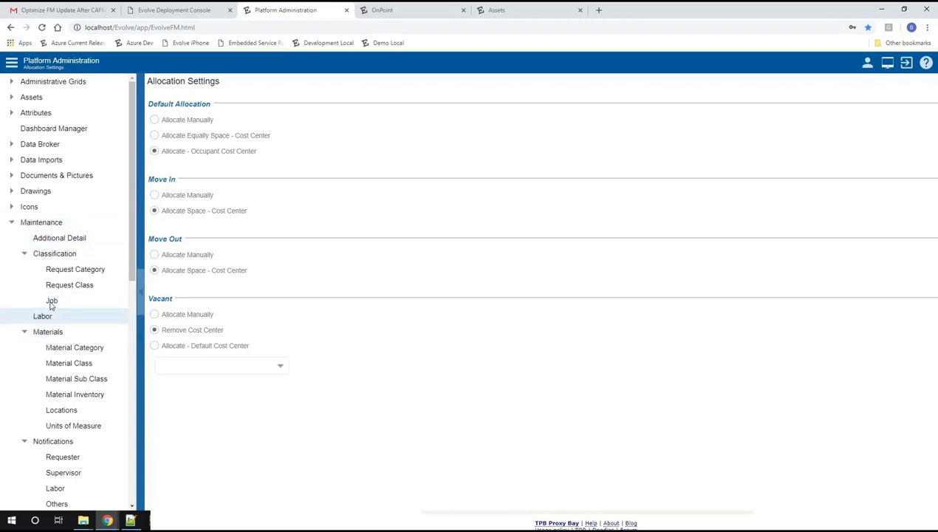
click(51, 303)
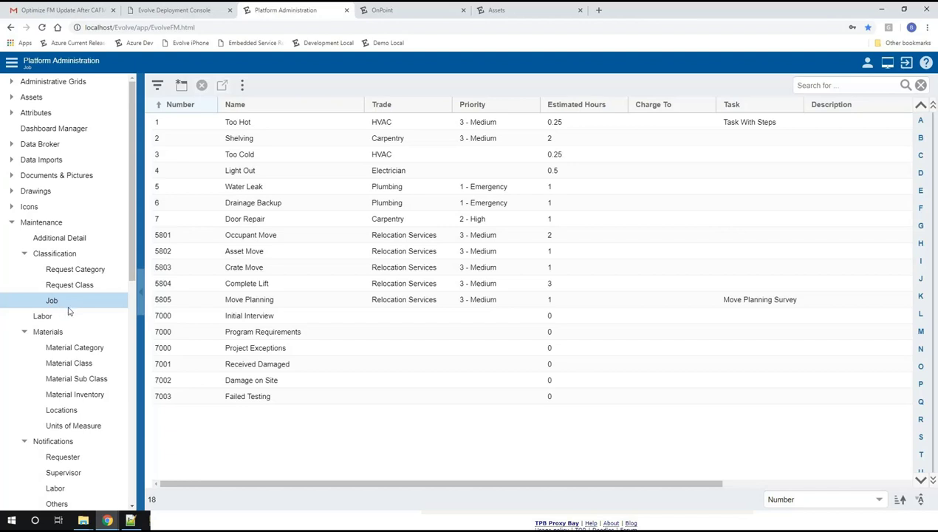
Step: Collapse Maintenance and look through the entries of the Drawings section
click(13, 223)
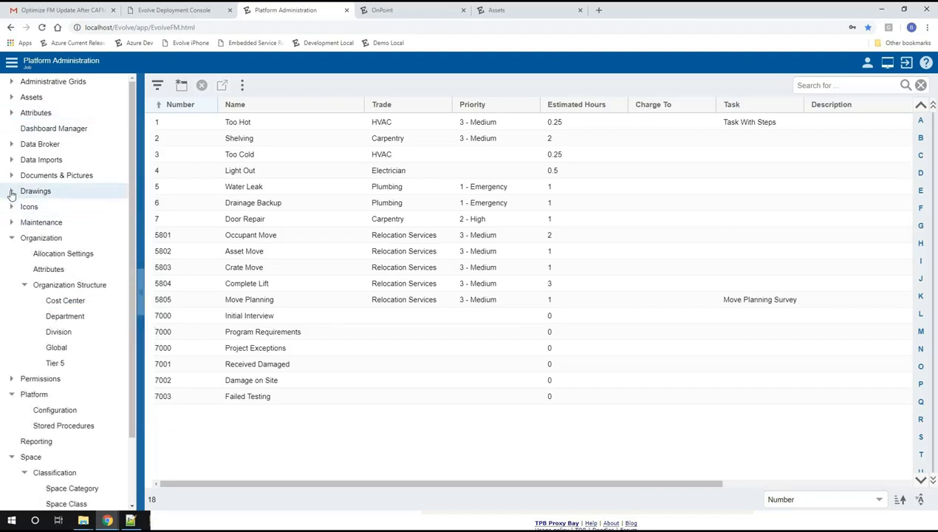
click(11, 192)
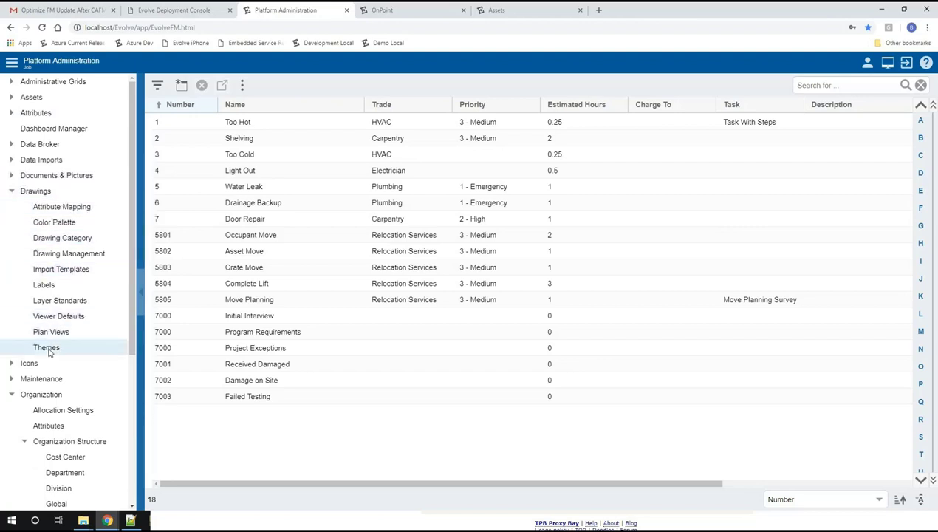
click(45, 316)
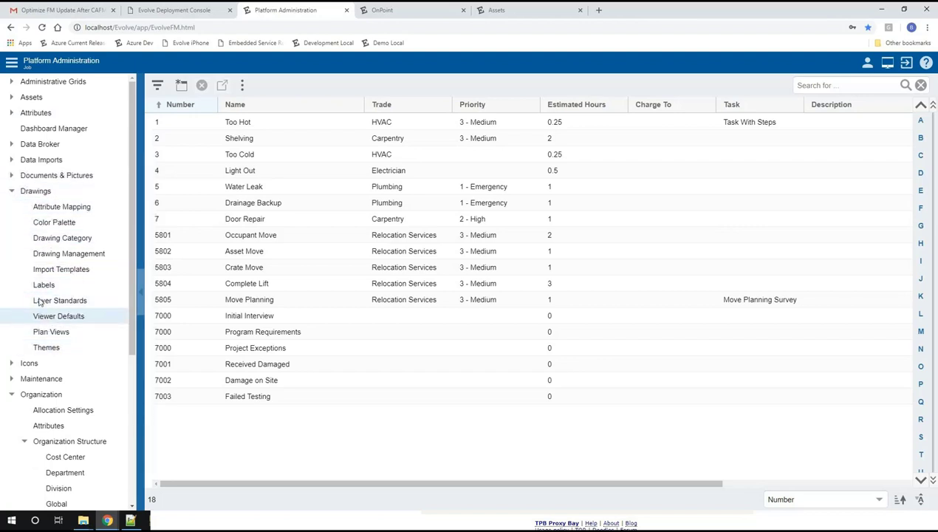
click(12, 192)
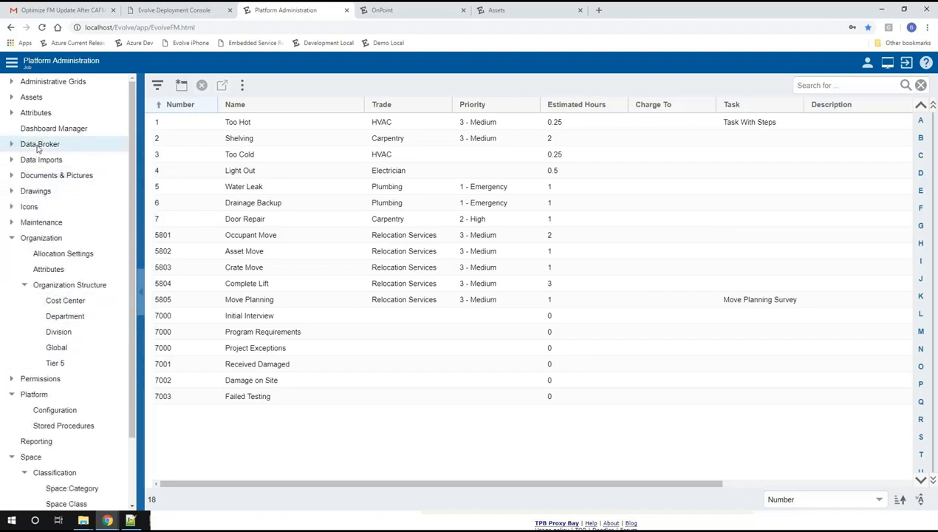
Step: Open the Active Sessions administrative grid and remove the OnPoint asset manager account's session
click(11, 82)
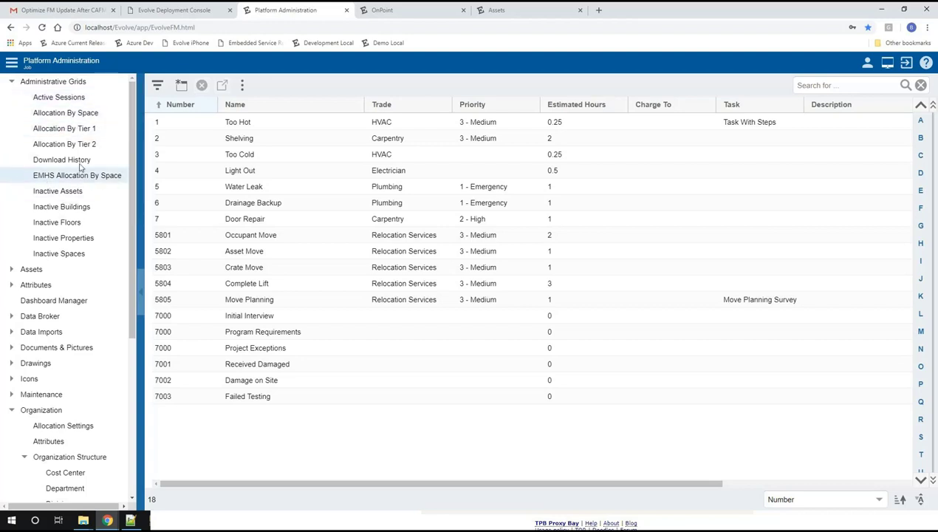
click(78, 99)
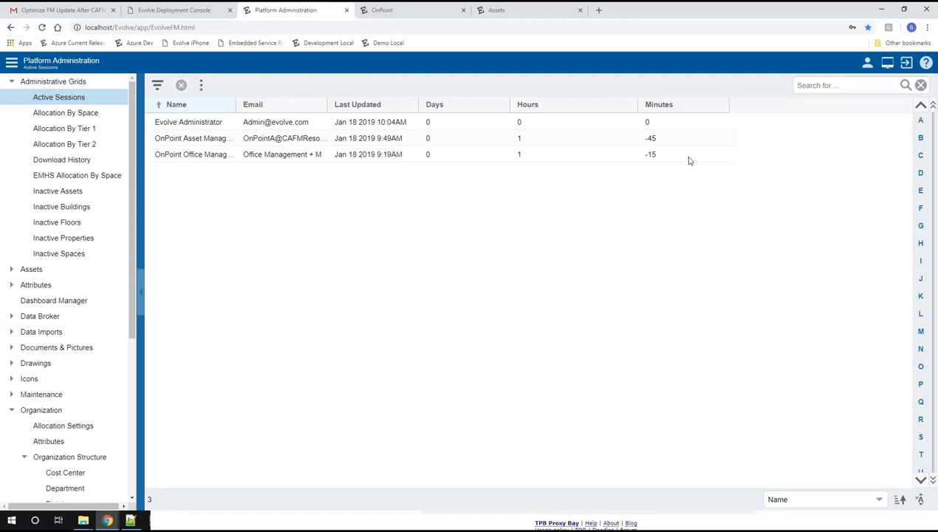
click(212, 143)
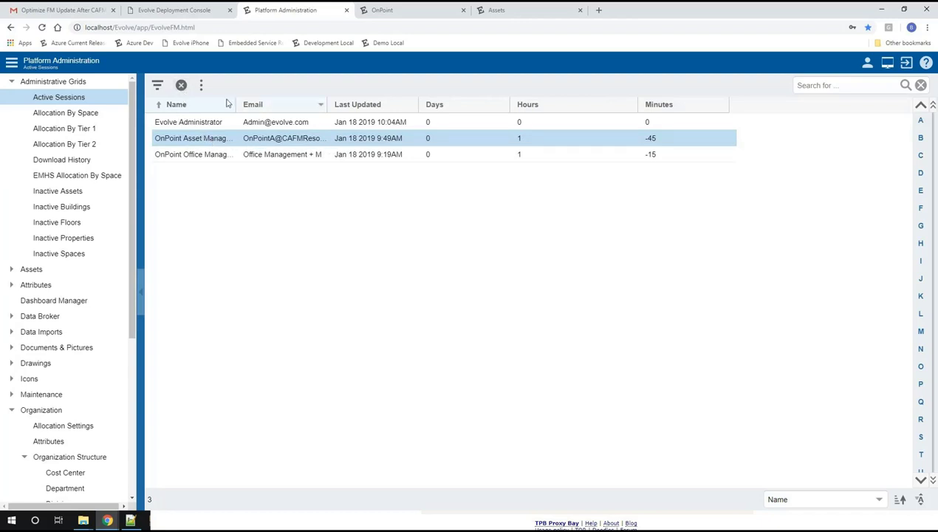
click(182, 87)
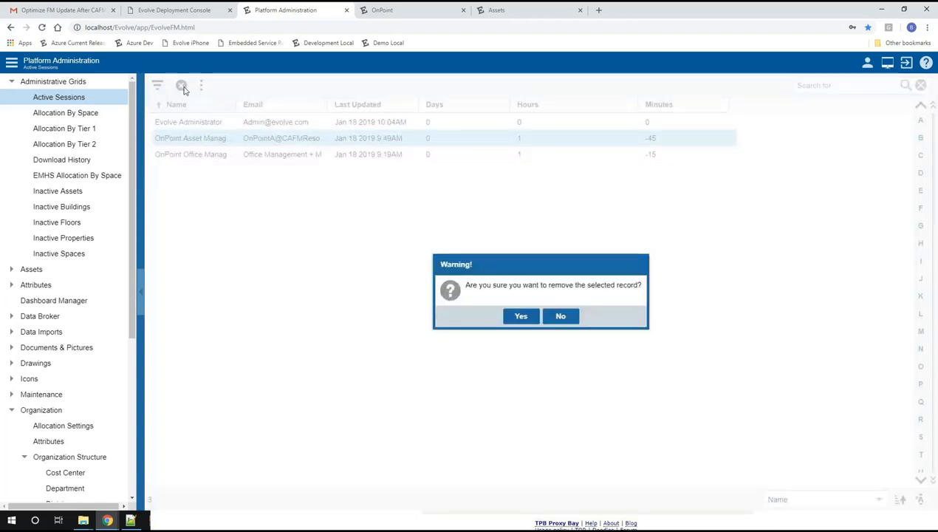
click(521, 317)
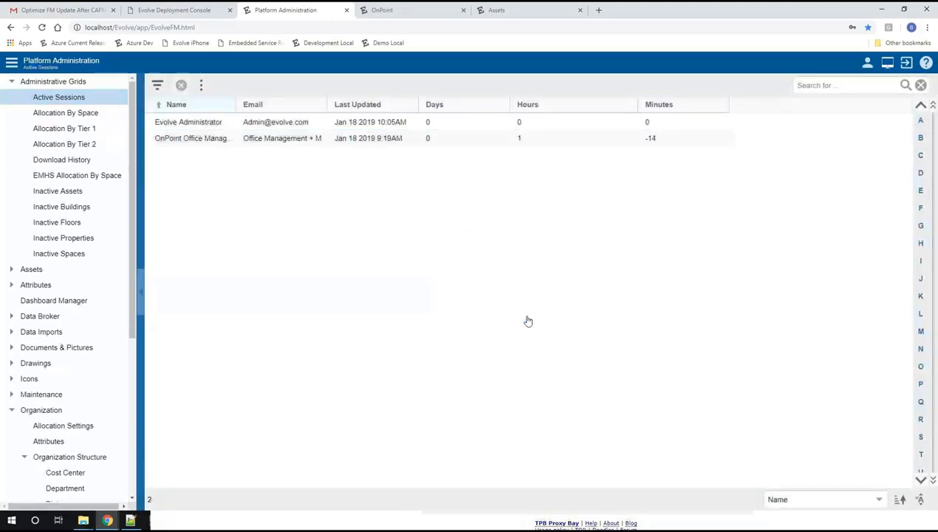
Step: Remove the OnPoint office management account's session from the Active Sessions grid
click(249, 142)
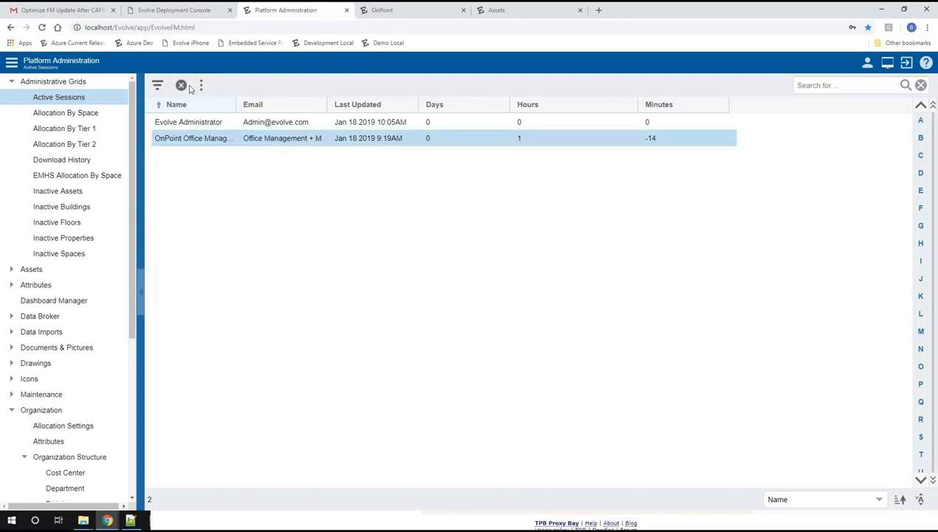
click(181, 85)
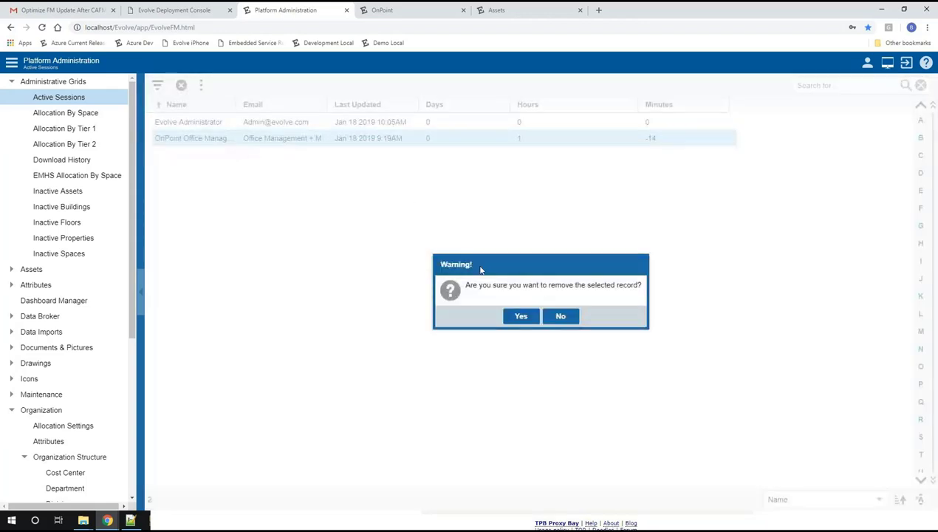
click(520, 318)
Step: Try to remove the Evolve Administrator session from the Active Sessions grid
click(277, 123)
click(181, 85)
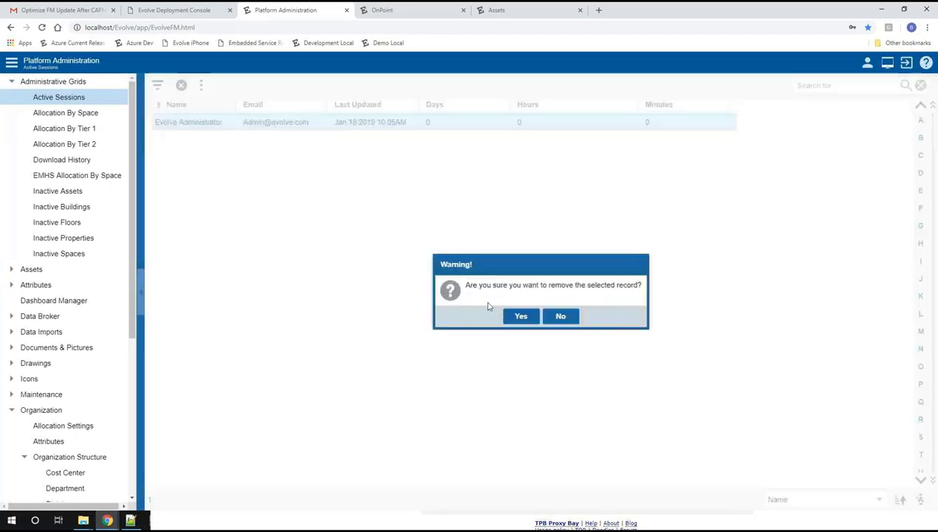
click(522, 318)
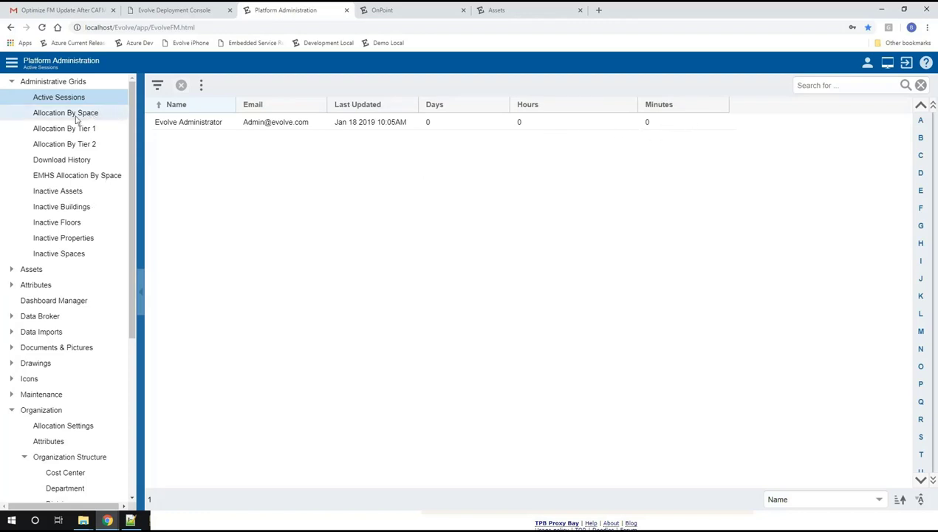
Step: Look through the Allocation By Space grid's records and its export and display options
click(76, 117)
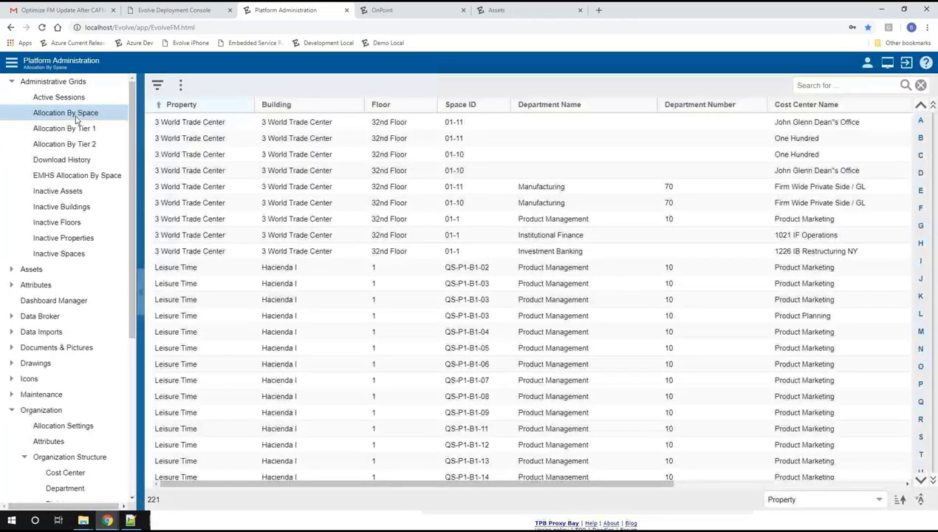
scroll(414, 407, down, 3)
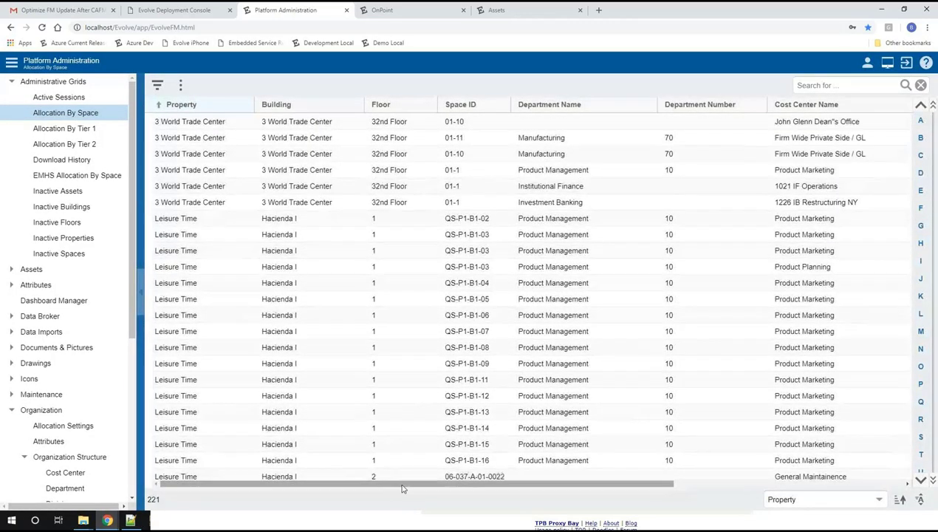
click(180, 86)
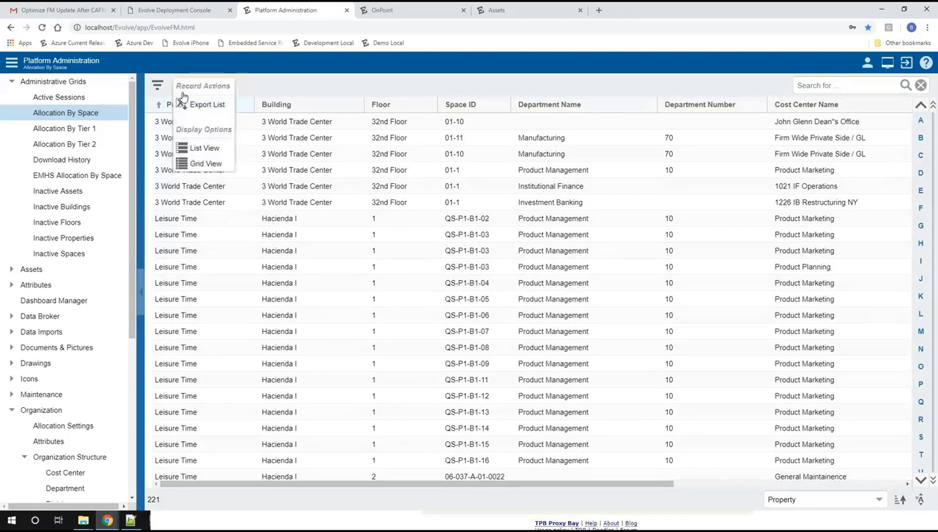
click(251, 89)
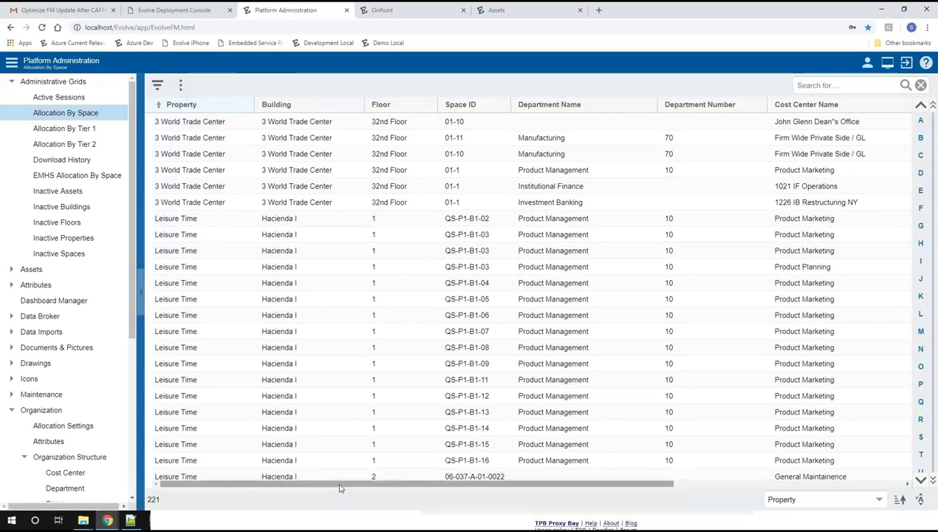
drag(340, 488, 237, 474)
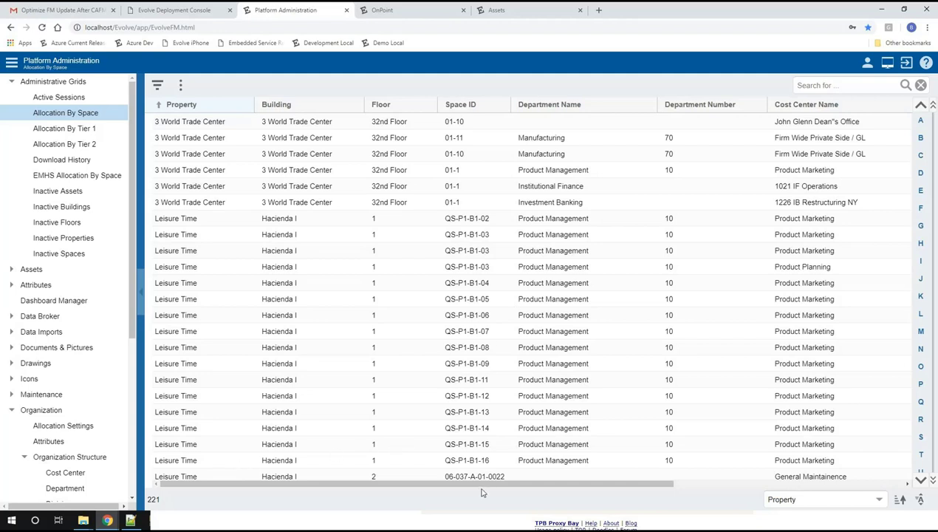
Step: View the Allocation By Tier 1, Allocation By Tier 2 and Download History grids one after another
click(72, 129)
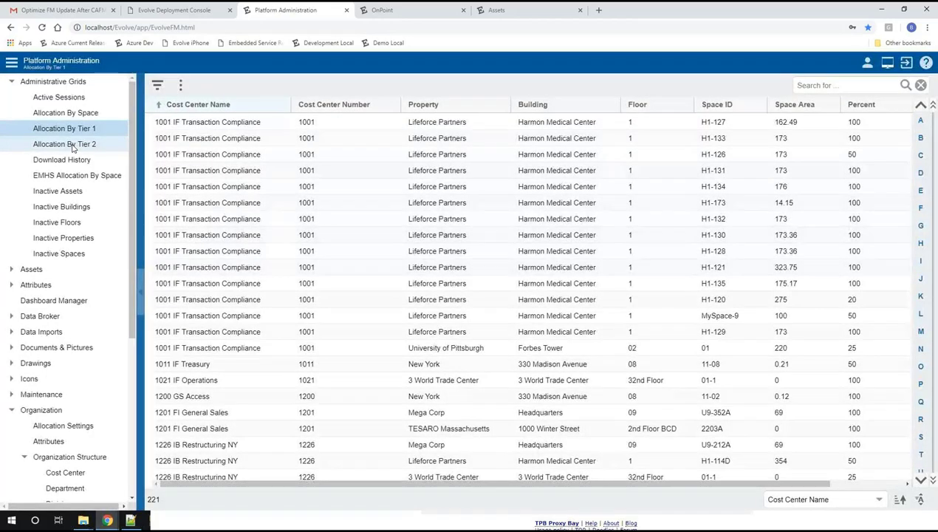
click(72, 146)
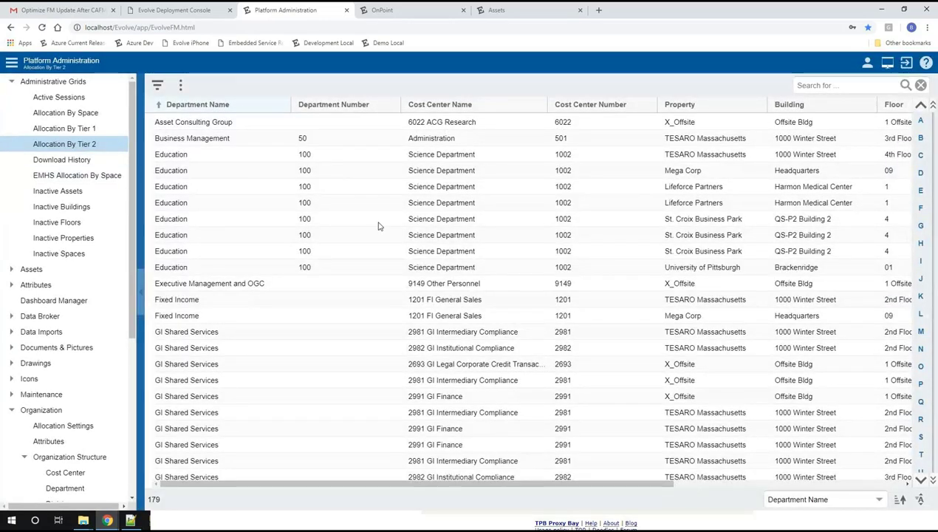
click(74, 160)
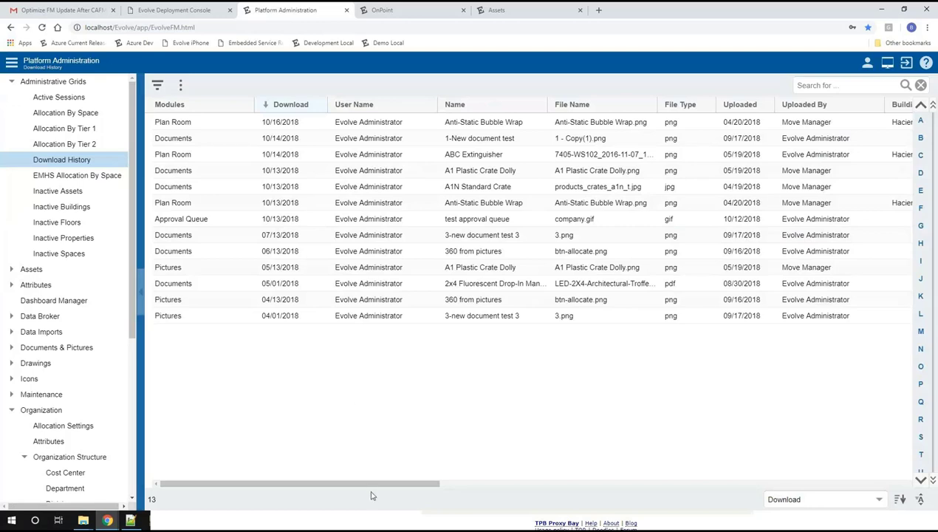
Step: Look across the remaining Download History columns and view the records in the Inactive Assets grid
drag(377, 483, 311, 469)
click(74, 193)
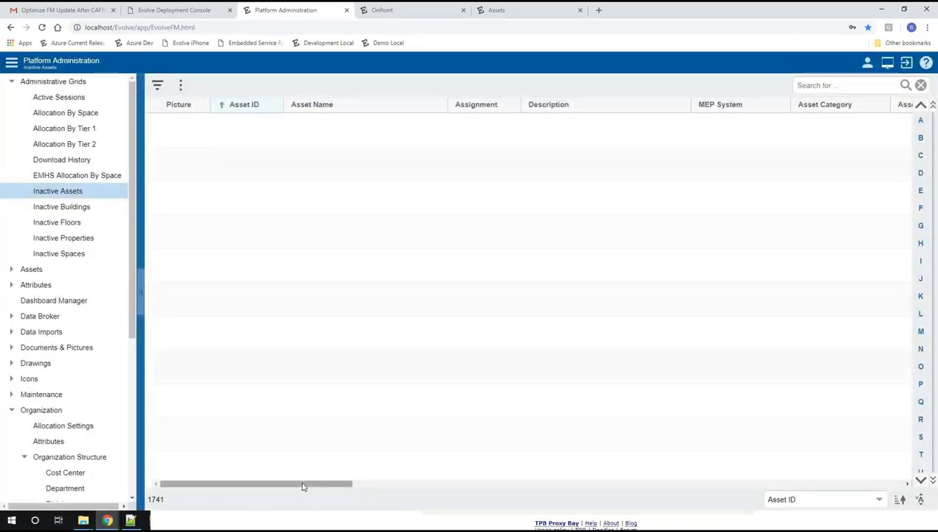
scroll(386, 392, down, 1)
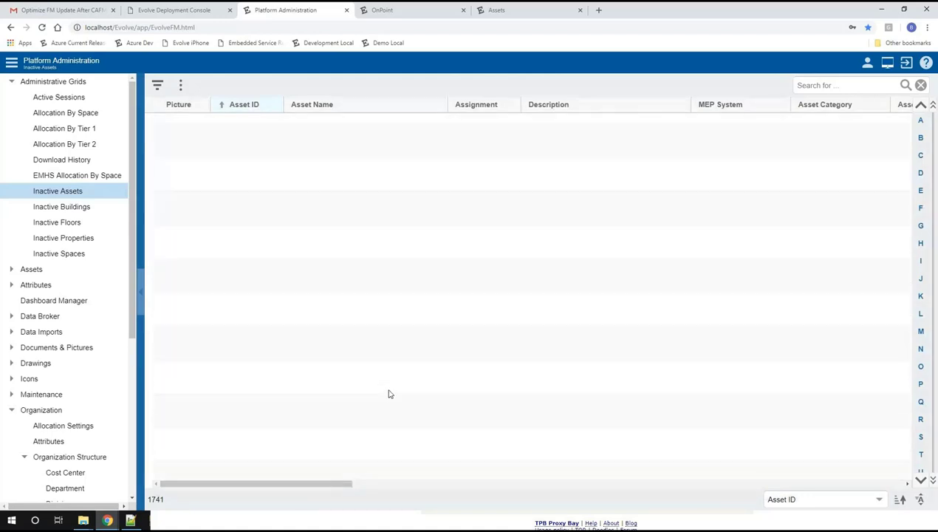
Step: Look through the Inactive Buildings grid with its export and display options, and select the OSU Test Building record
click(61, 207)
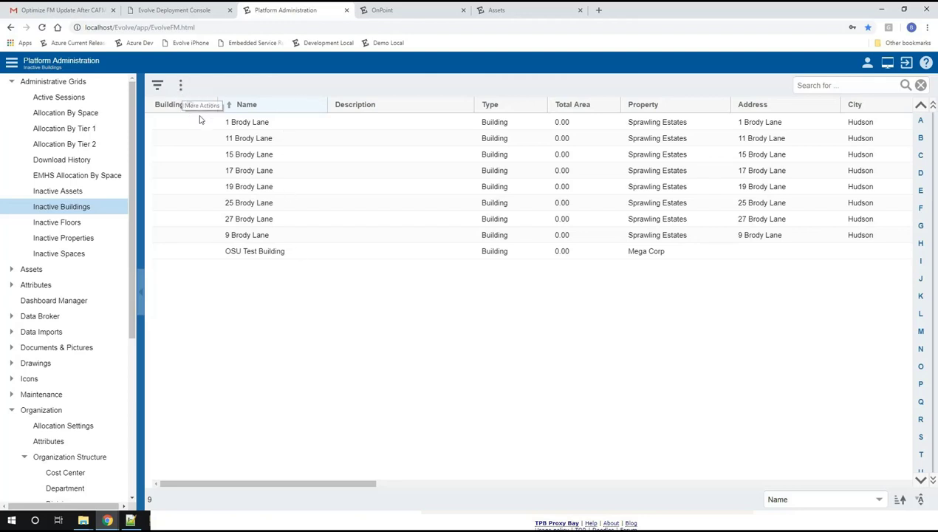
click(181, 87)
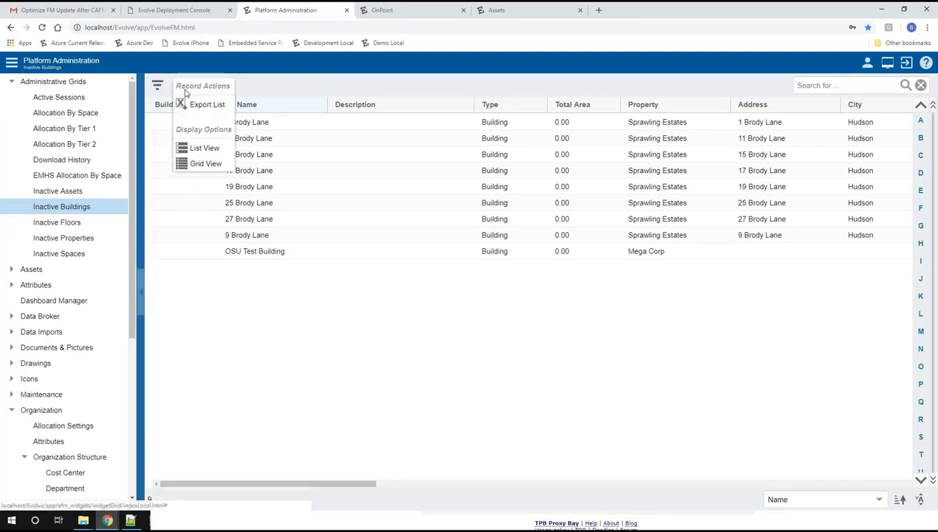
click(288, 84)
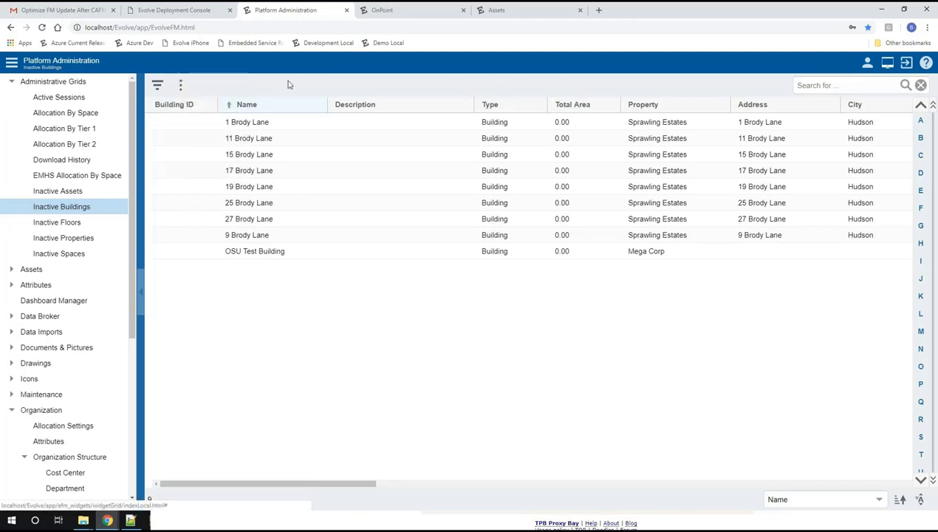
drag(356, 487, 287, 481)
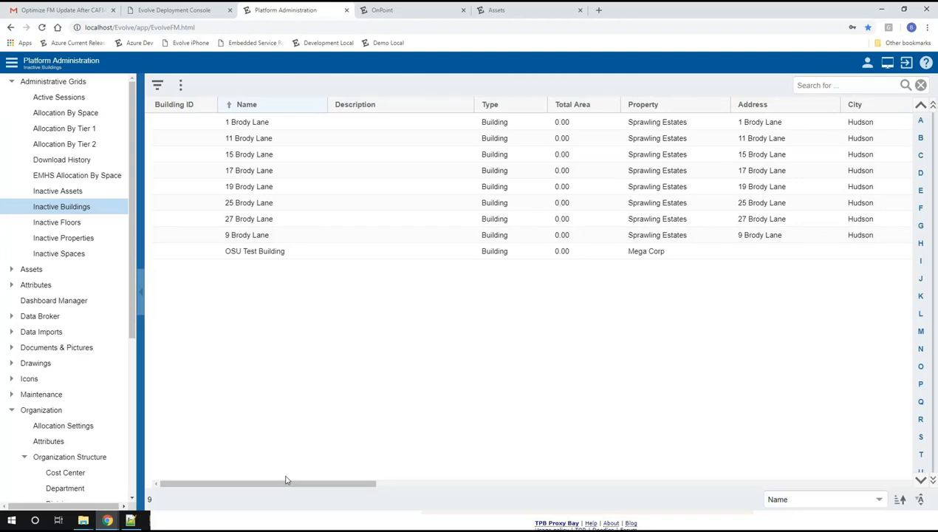
click(257, 257)
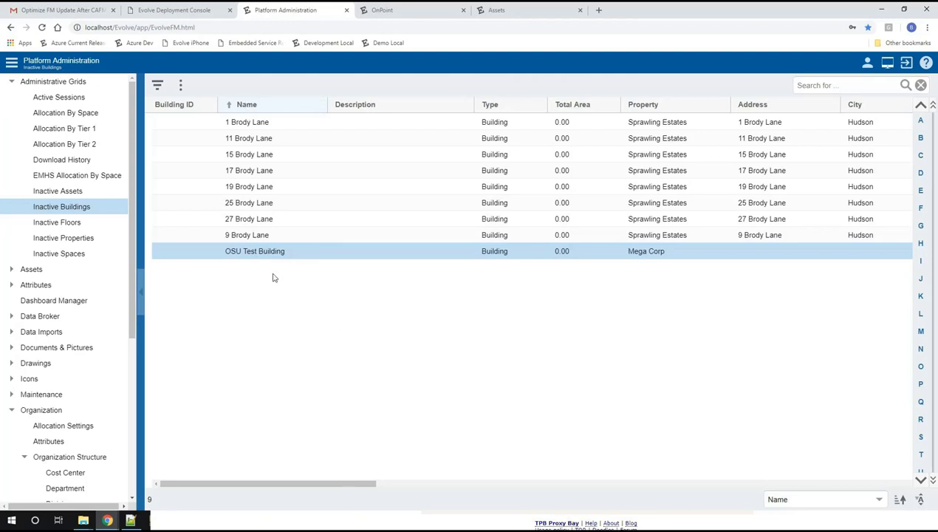
Step: View the Inactive Floors, Inactive Properties and Inactive Spaces grids one after another
click(71, 232)
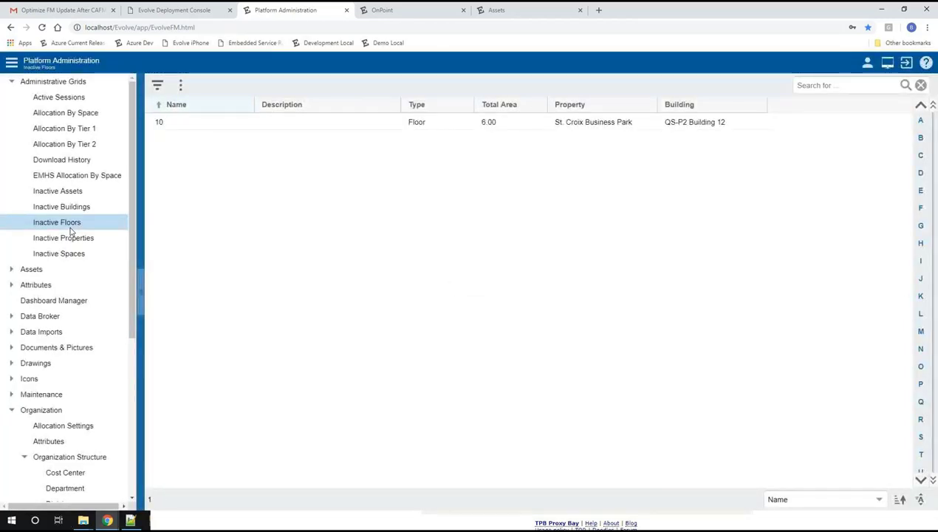
click(76, 244)
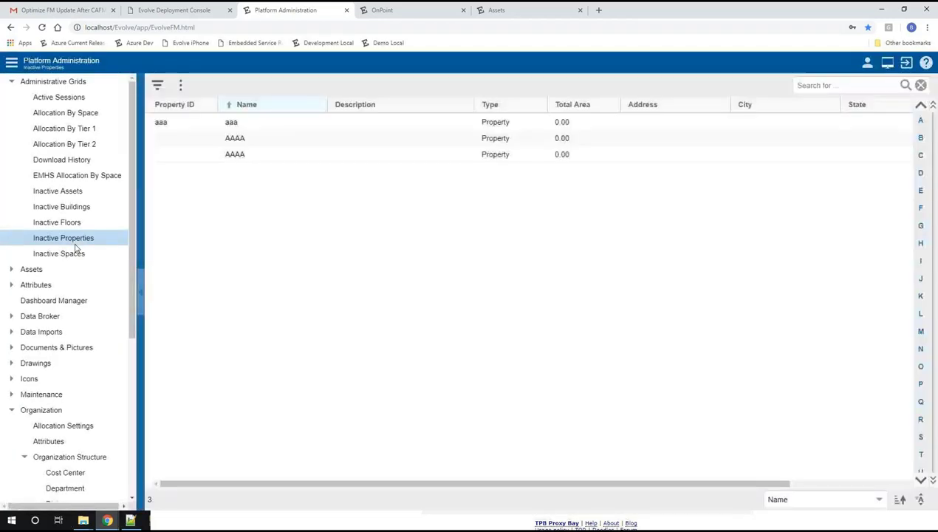
click(76, 268)
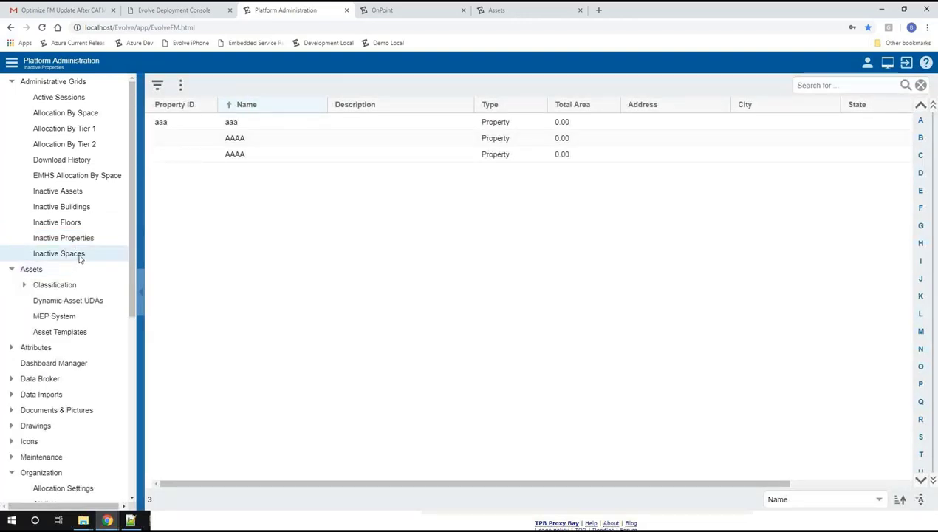
click(77, 256)
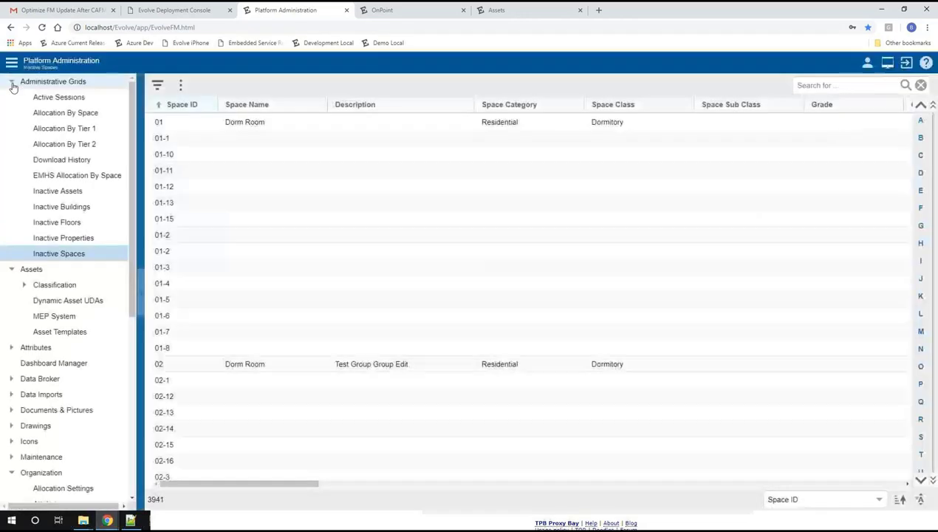